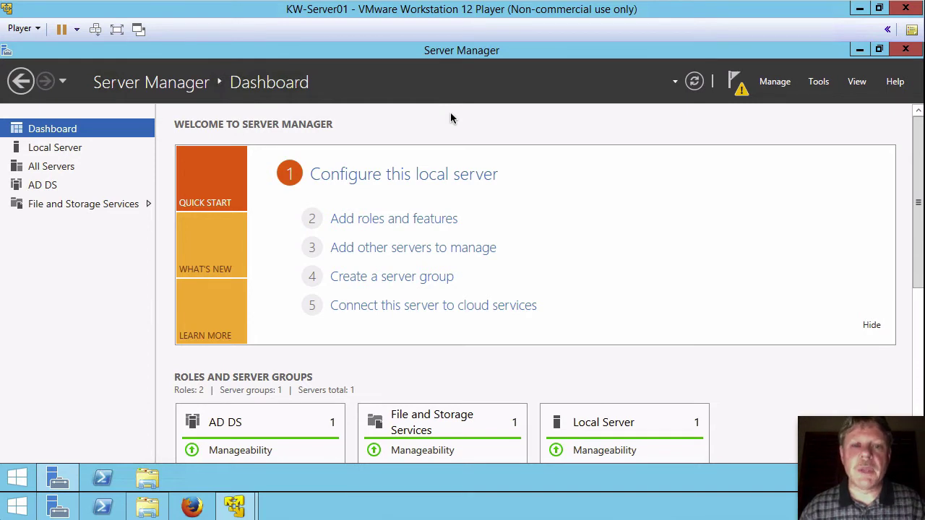
Step: Launch domain controller promotion from the Server Manager notifications
click(739, 92)
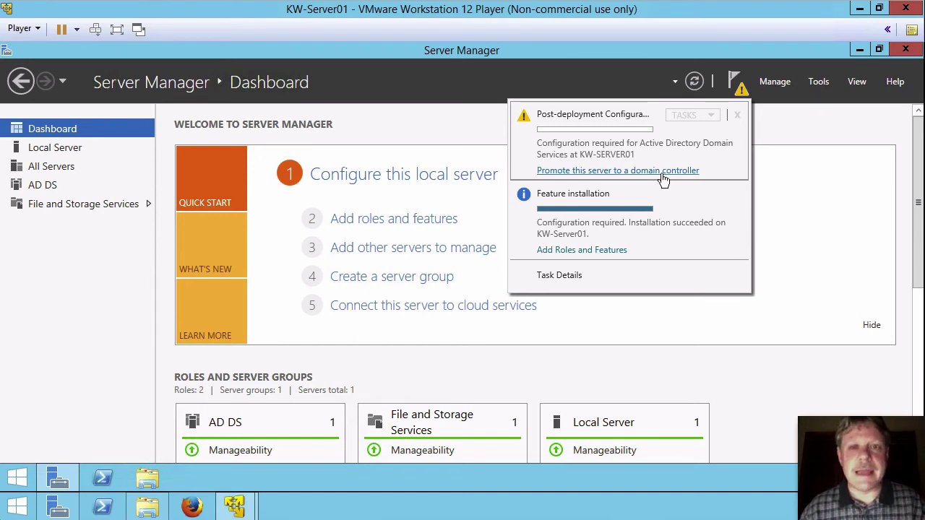
click(663, 171)
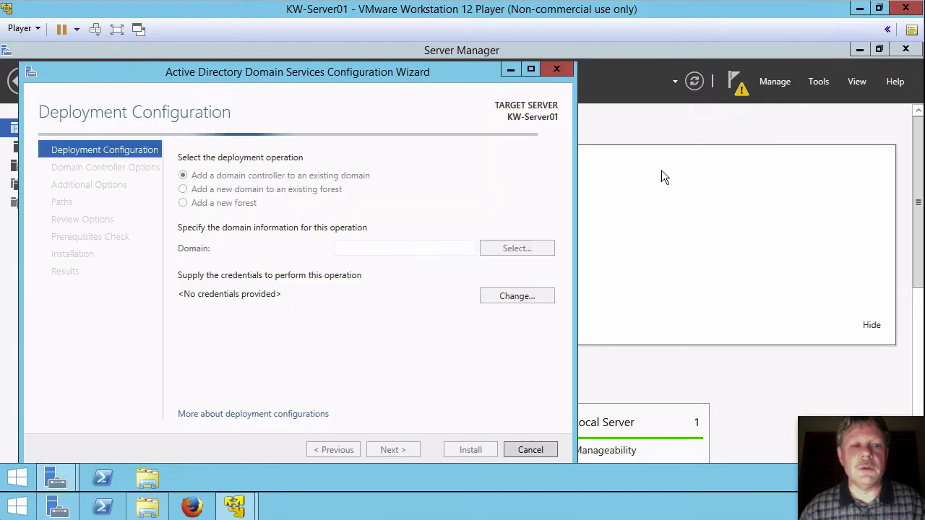
Step: Choose to add a new forest with root domain name dickson.local and continue
drag(438, 81, 580, 78)
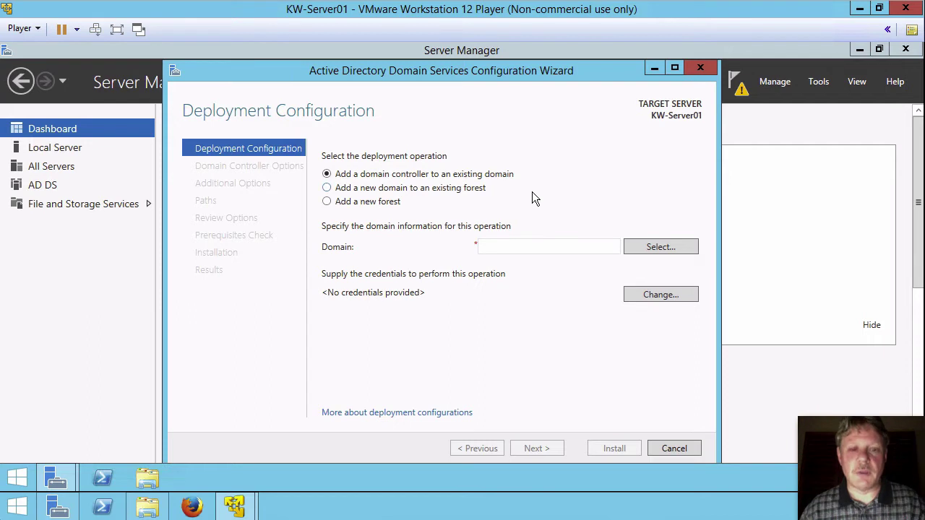
click(330, 202)
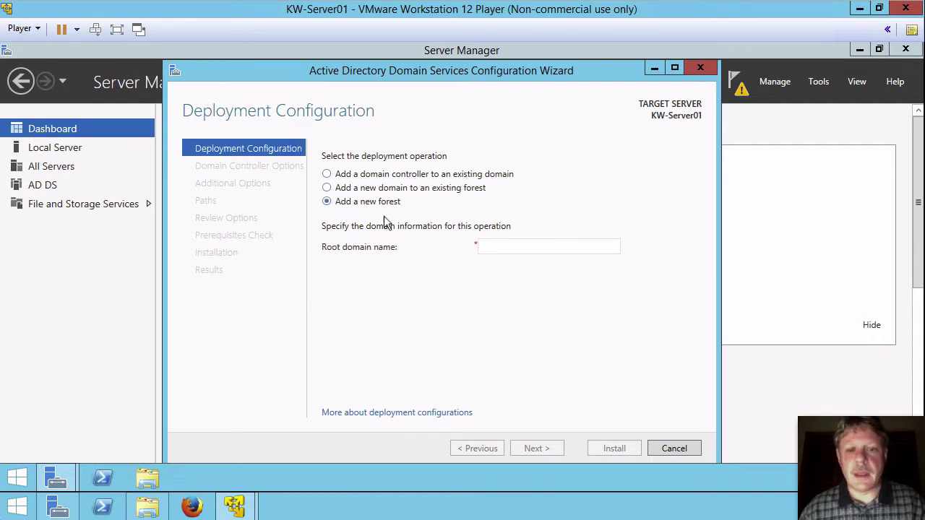
click(519, 247)
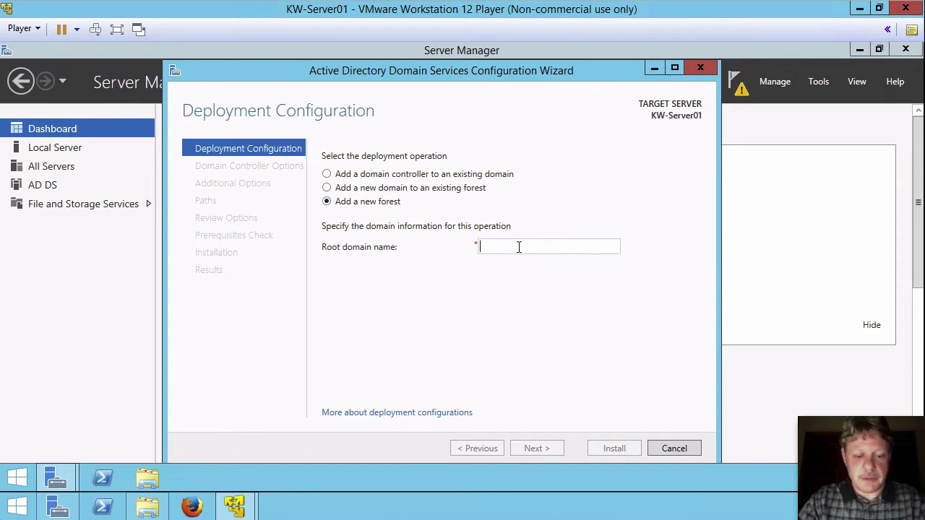
text(dics)
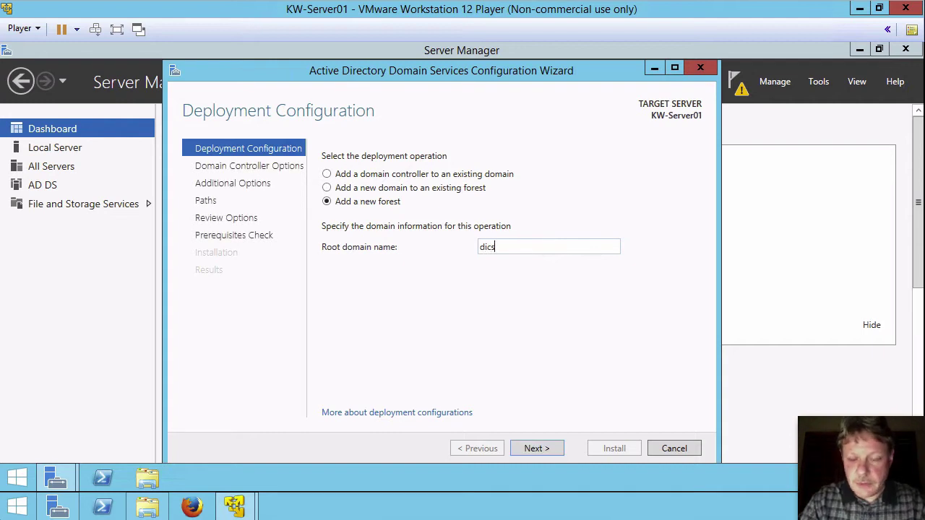
key(BackSpace)
text(kso)
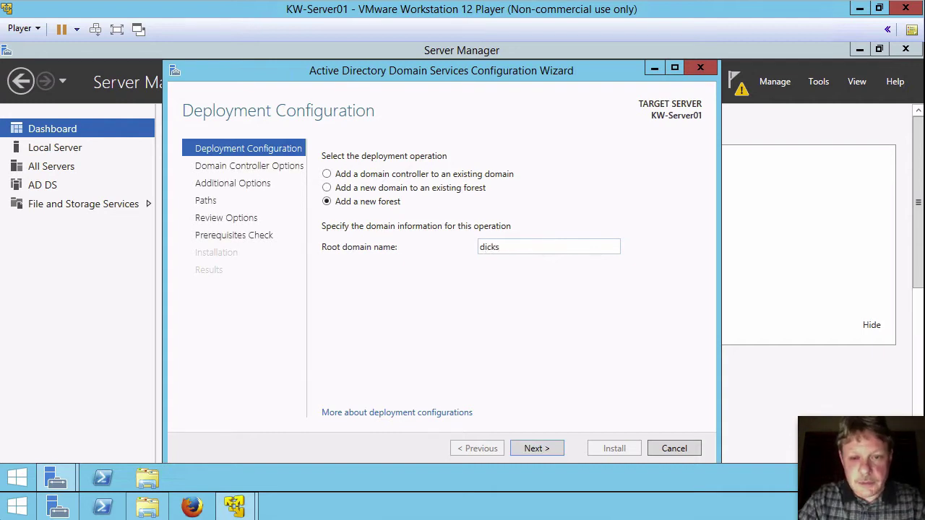
text(n.local)
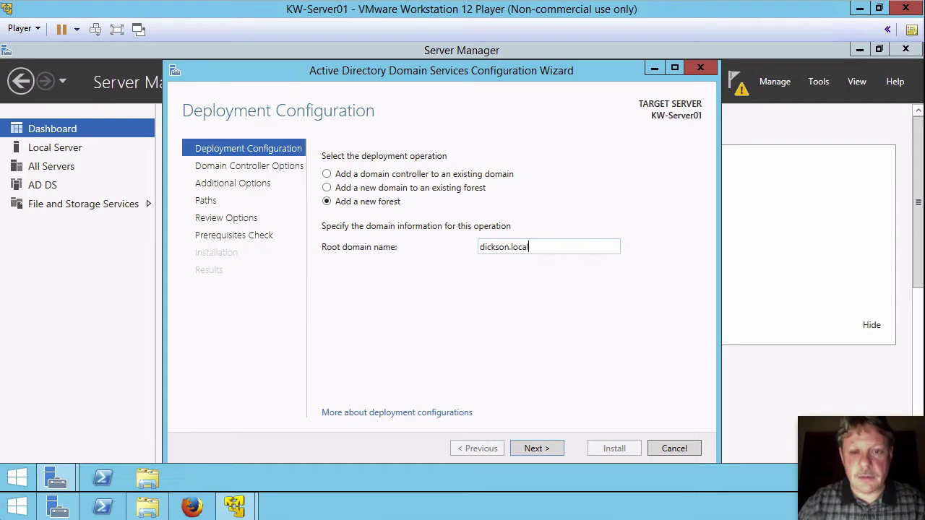
click(547, 448)
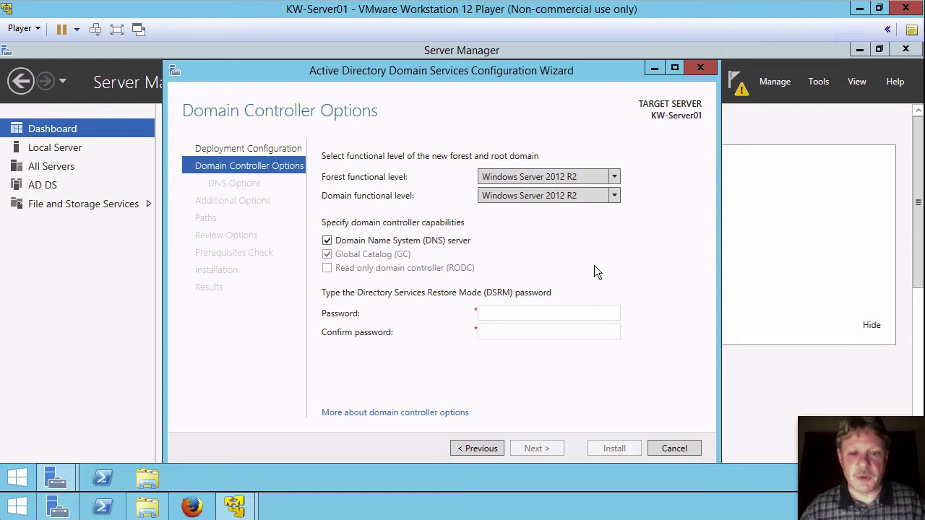
Step: Enter the DSRM password and retype it in Confirm password
click(551, 309)
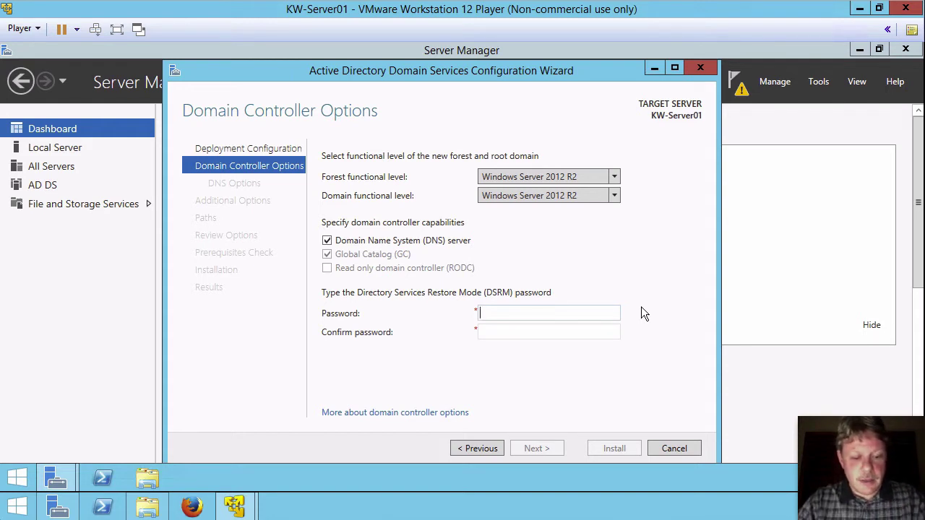
text(•••••••)
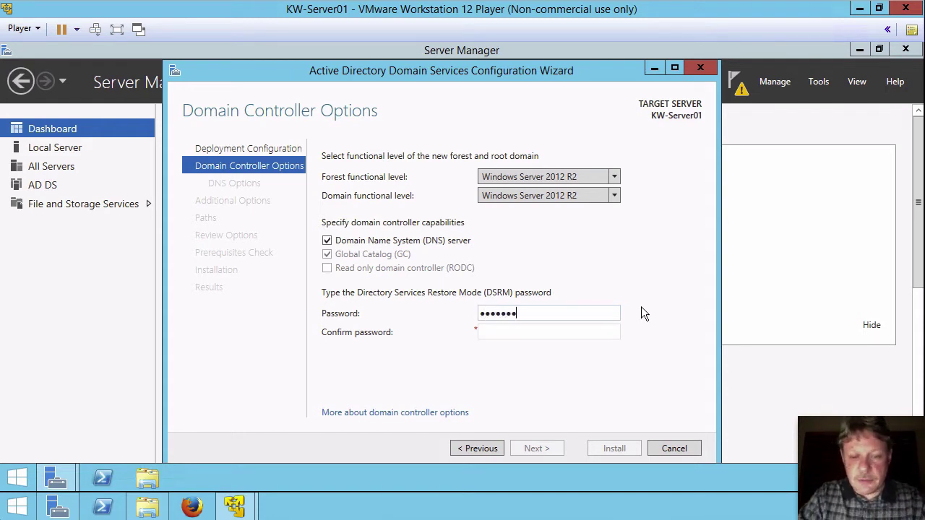
key(BackSpace)
key(BackSpace)
key(BackSpace)
key(BackSpace)
key(BackSpace)
key(BackSpace)
key(BackSpace)
text(••••••)
key(BackSpace)
key(BackSpace)
key(BackSpace)
key(BackSpace)
key(BackSpace)
key(BackSpace)
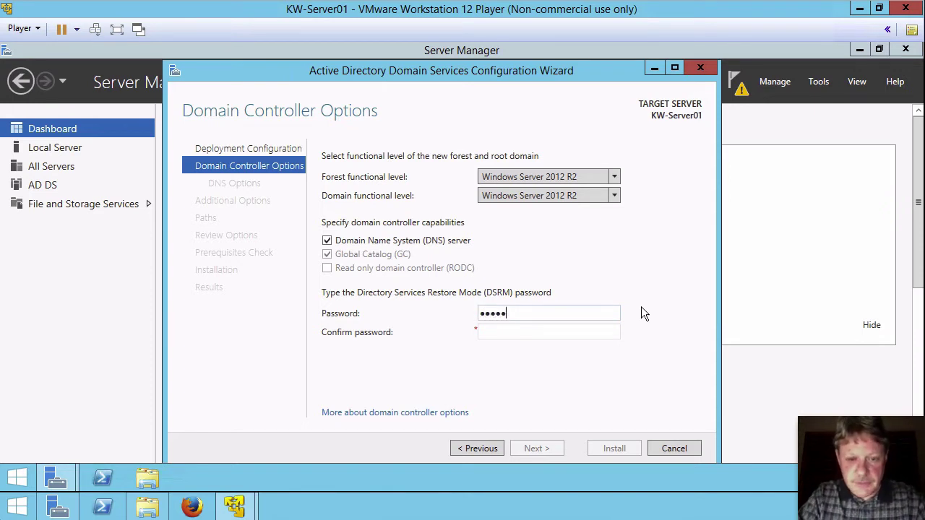
text(••••••••)
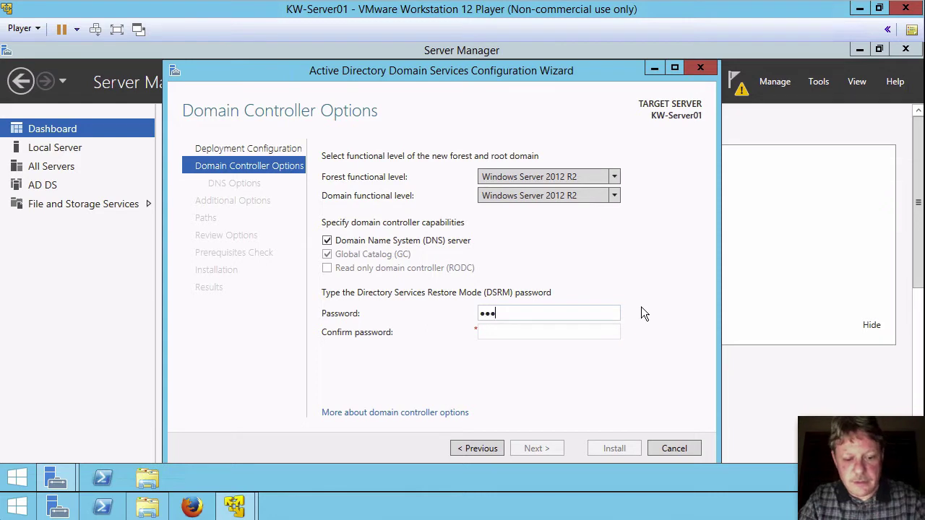
key(Tab)
text(••••••••)
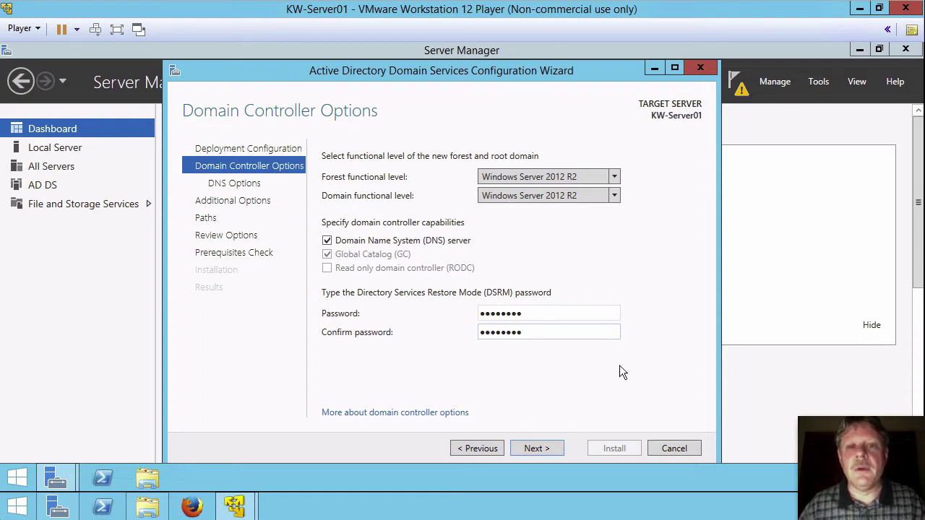
Step: Move past Domain Controller Options and DNS Options to Additional Options
click(540, 444)
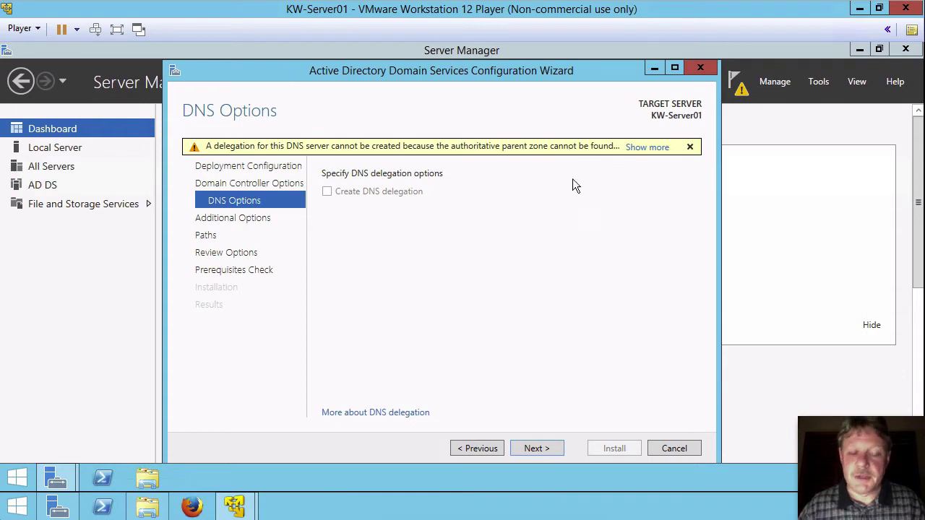
click(530, 448)
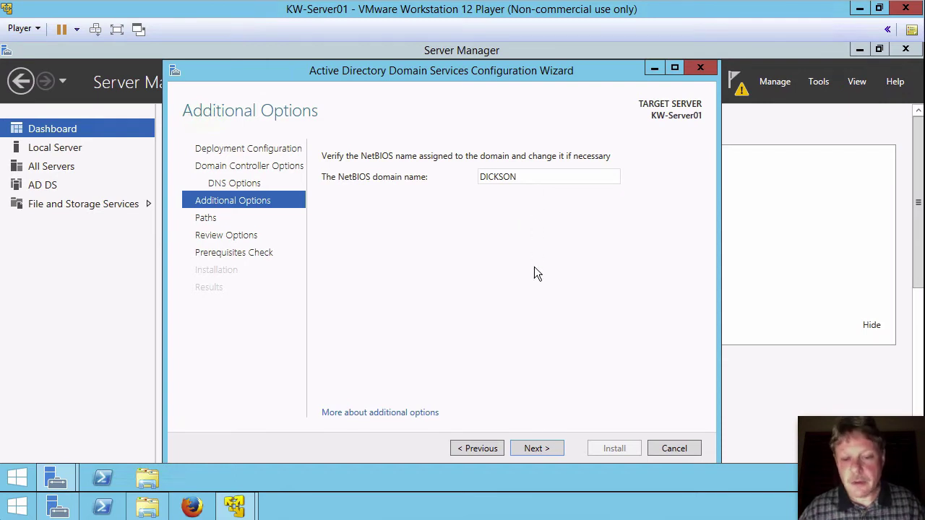
Step: Keep NetBIOS domain name DICKSON and continue to the Paths page
click(526, 444)
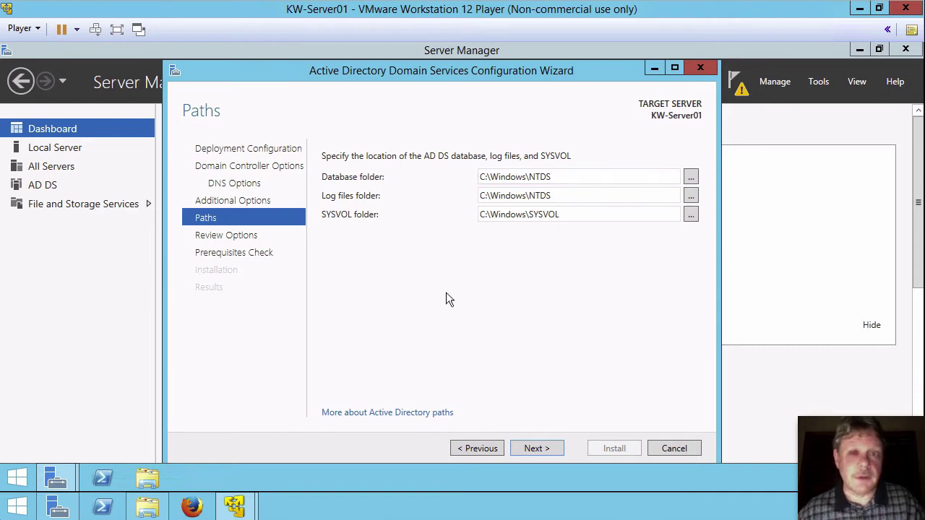
Step: Keep the C:\Windows\NTDS and SYSVOL paths, review, then install AD DS after prerequisites pass
click(534, 449)
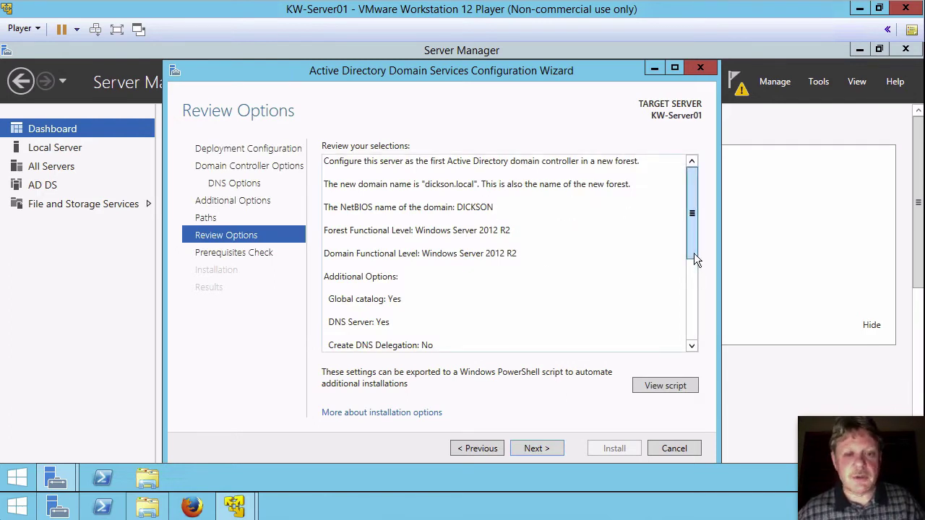
drag(693, 259, 695, 347)
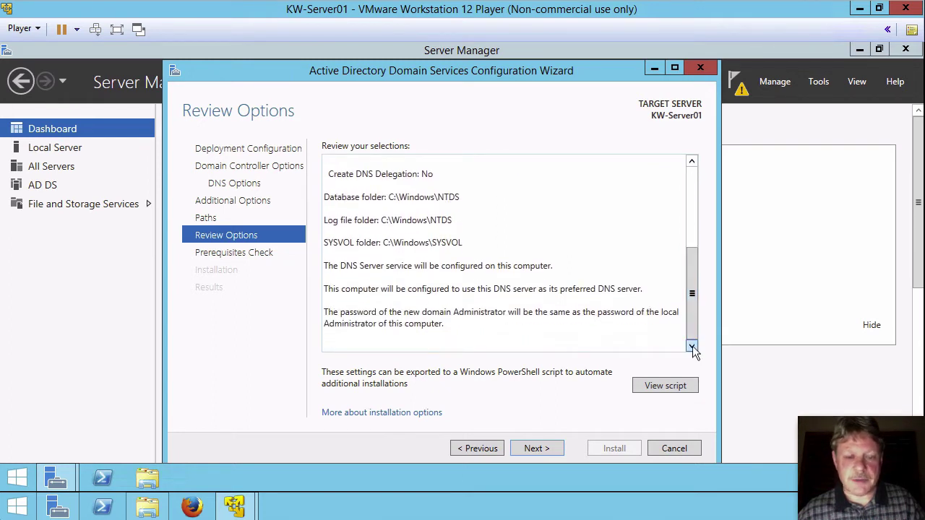
click(541, 448)
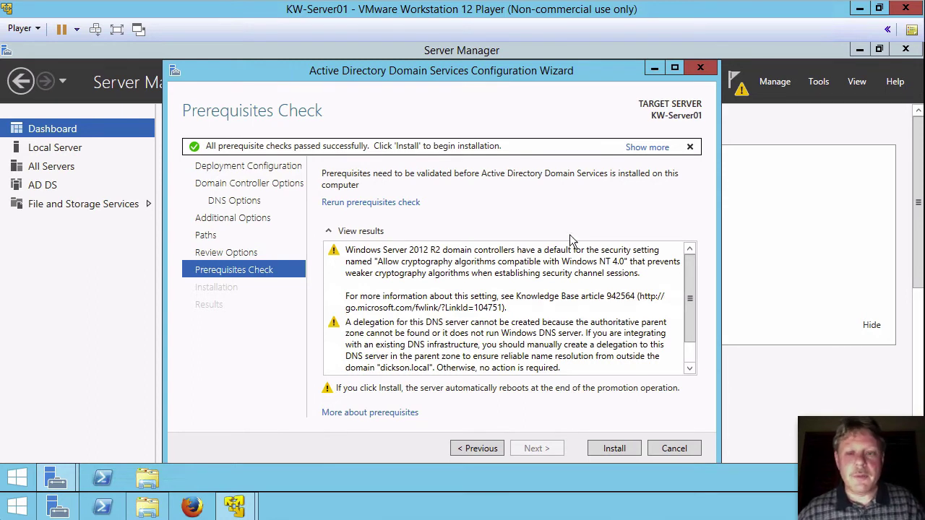
click(613, 448)
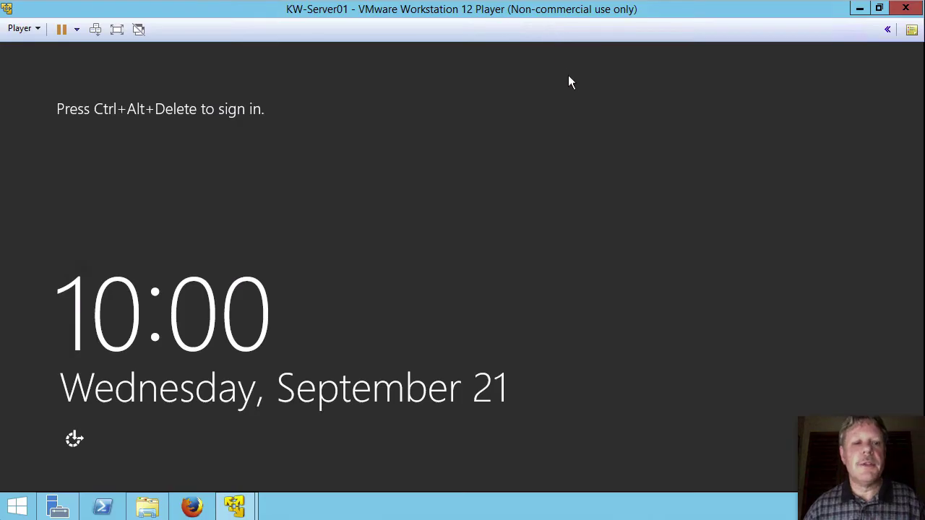
Step: After the restart, dismiss the lock screen to show the DICKSON\Administrator sign-in
click(95, 30)
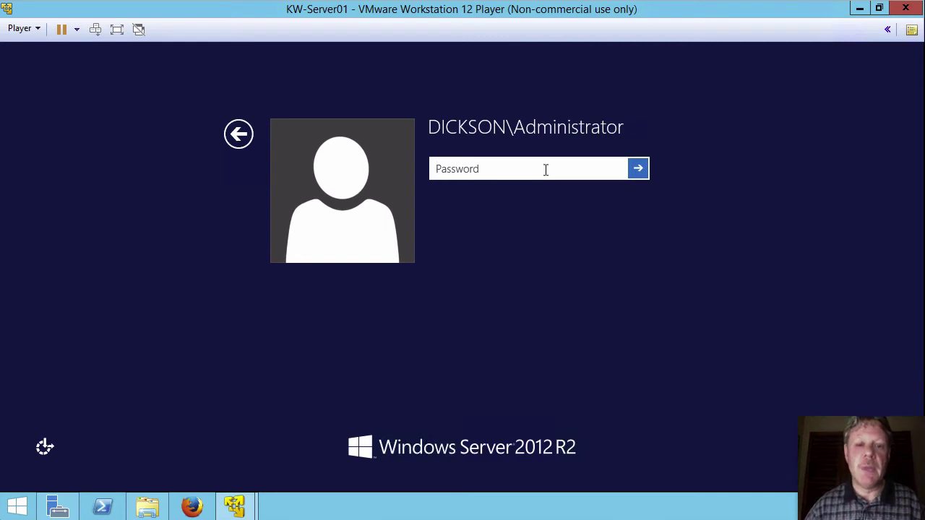
Step: Sign in with the domain Administrator password
text(•••••••)
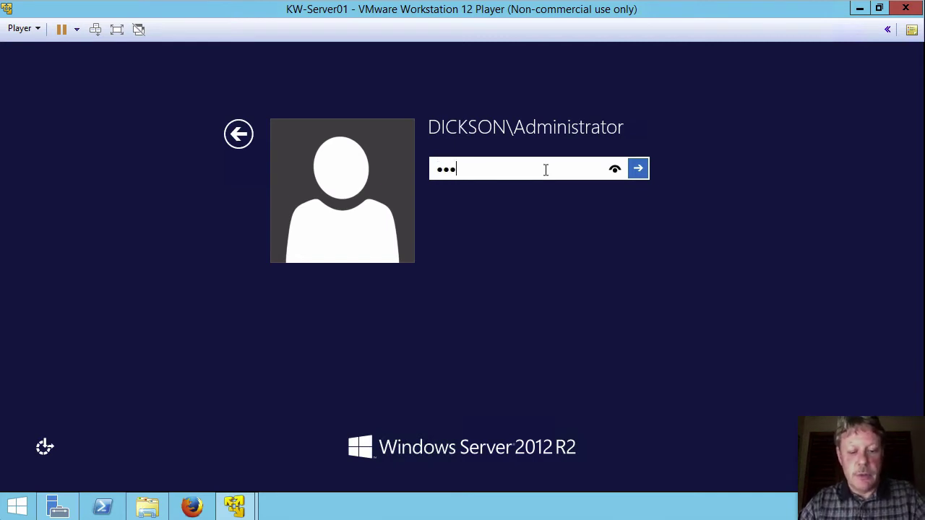
key(Return)
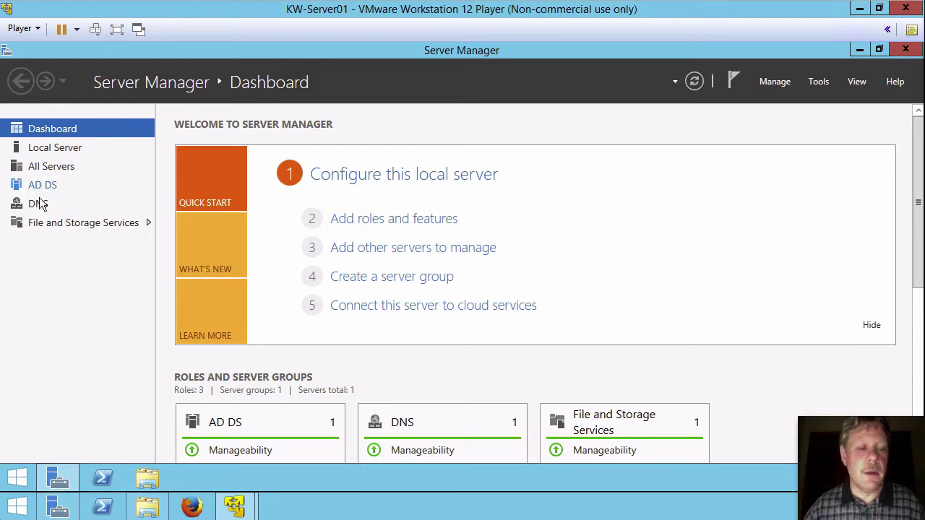
Step: Open the DNS role page and scroll through its events, services and performance panels
click(39, 204)
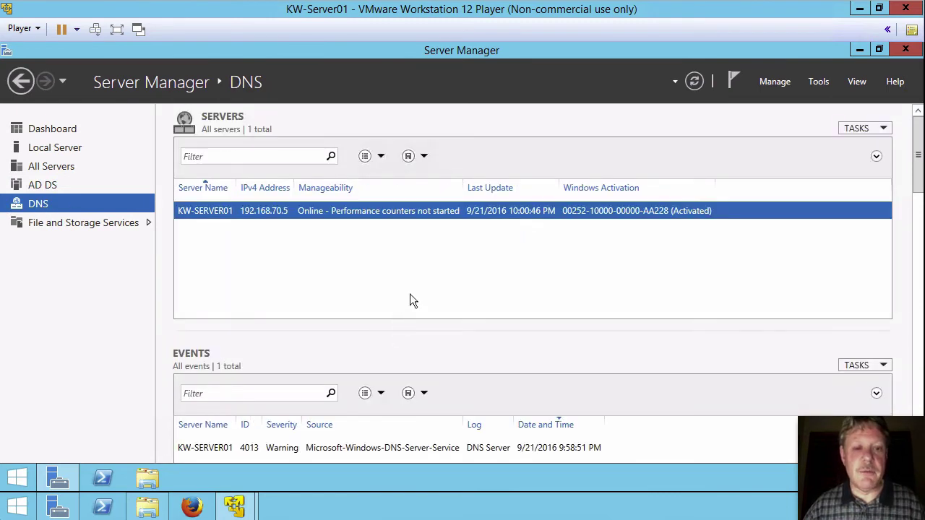
scroll(446, 340, down, 3)
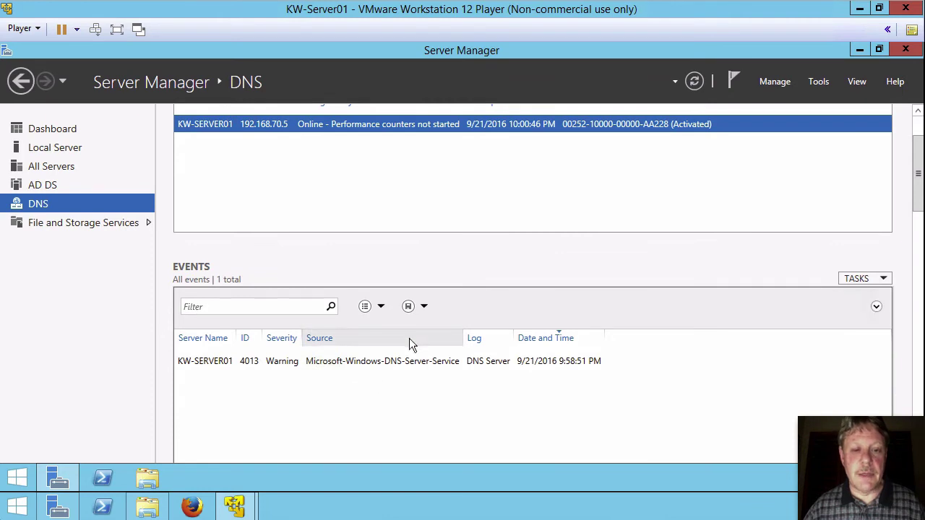
click(922, 402)
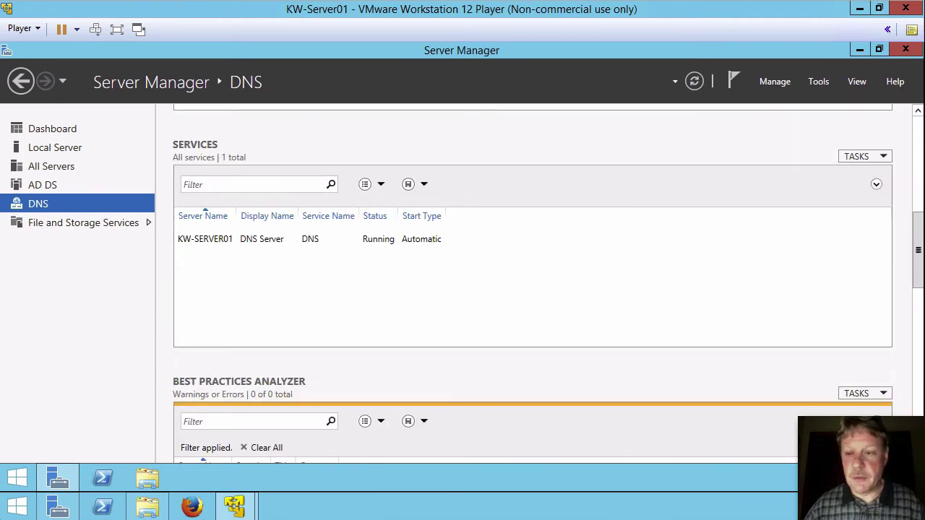
click(921, 402)
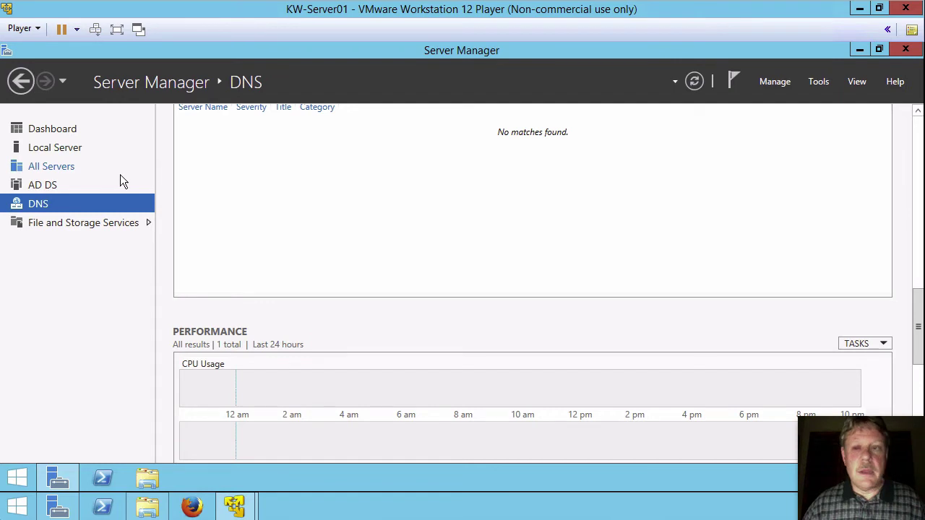
Step: Open the Server Manager Tools menu
click(819, 82)
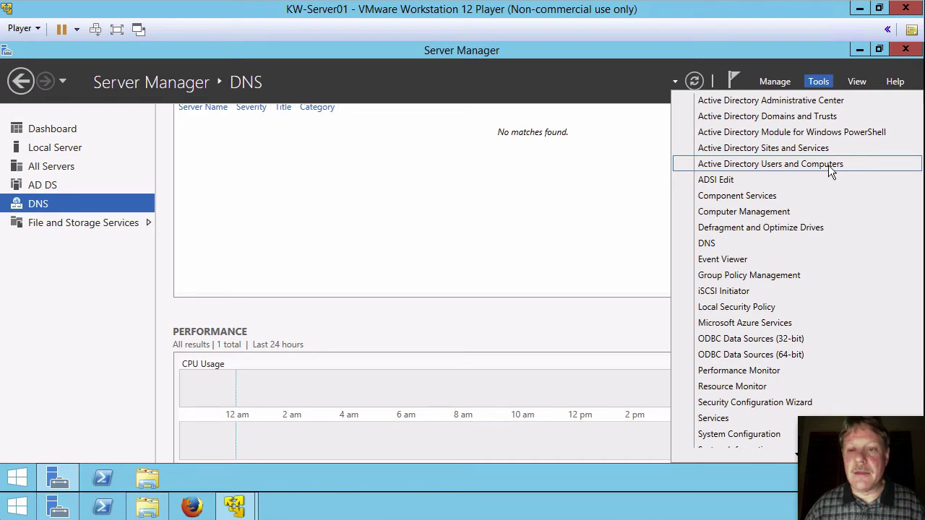
Step: Launch Active Directory Users and Computers and browse dickson.local's Domain Controllers, Users and Builtin containers
click(716, 169)
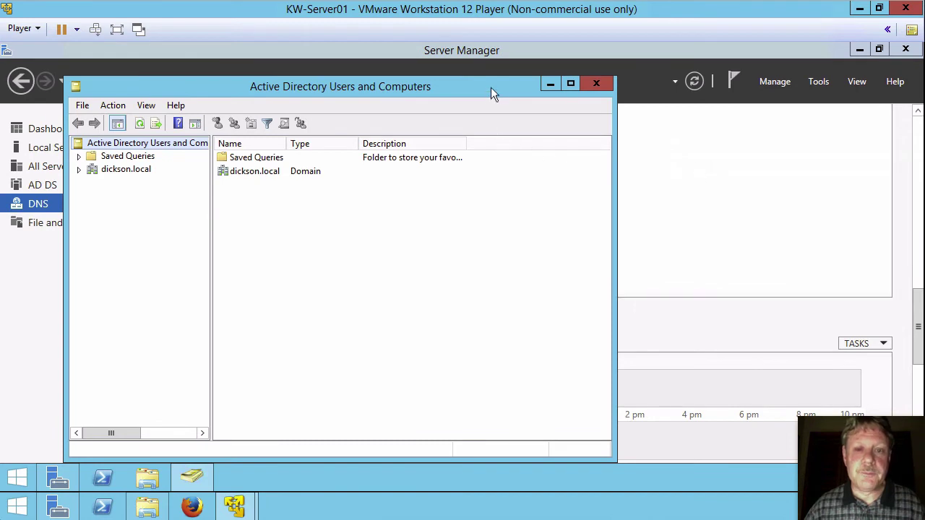
drag(490, 85, 624, 80)
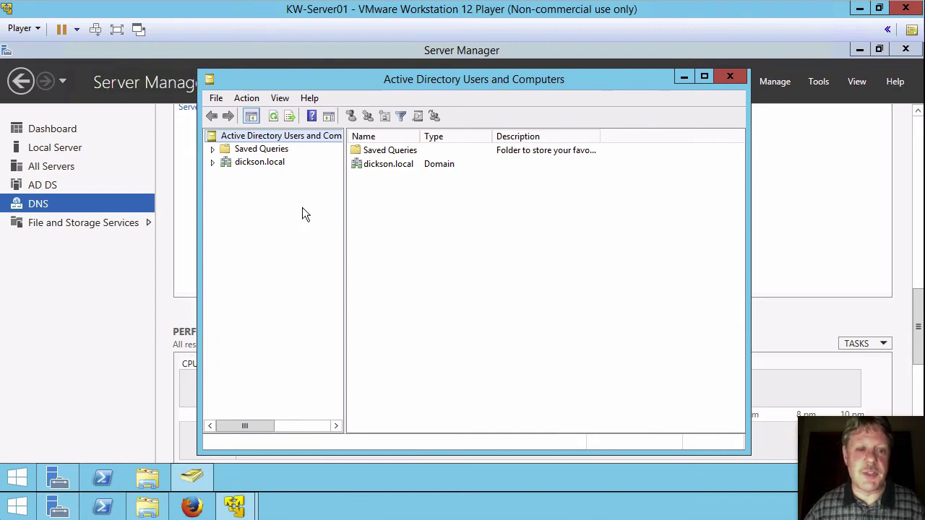
click(211, 164)
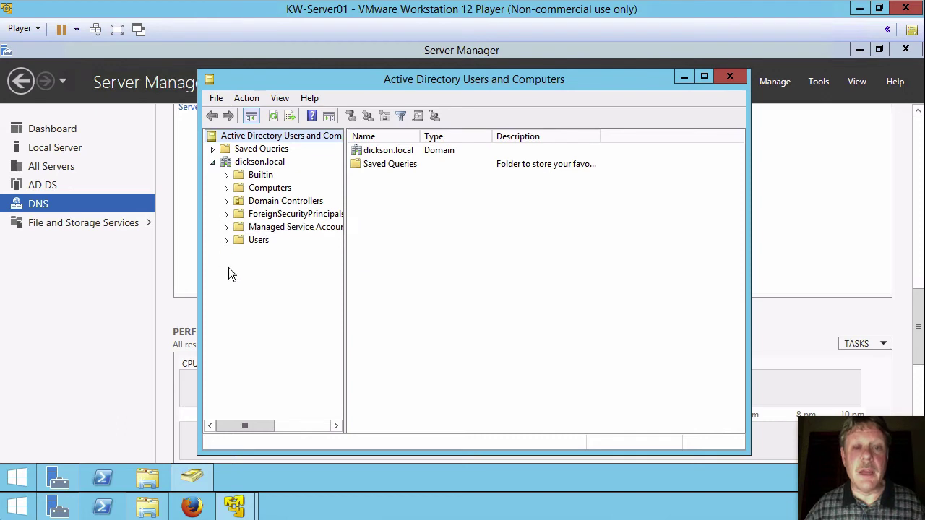
click(249, 203)
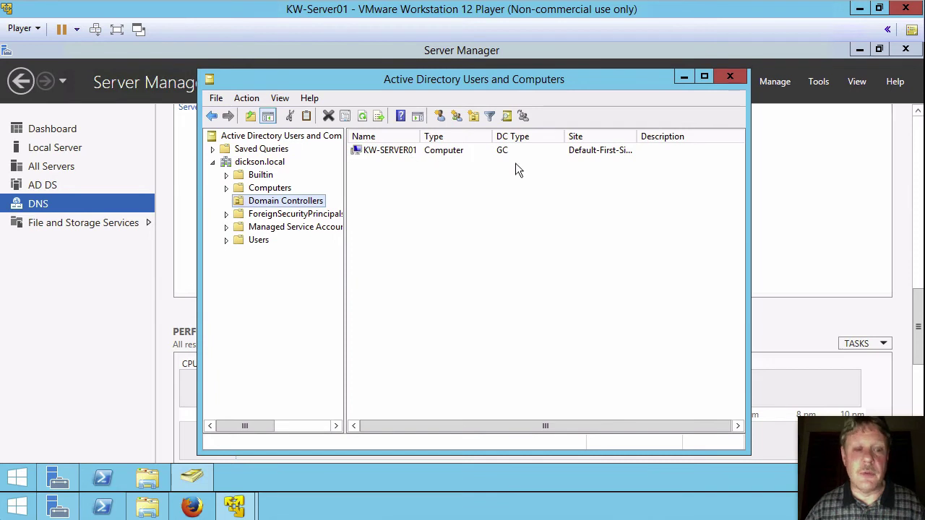
click(257, 242)
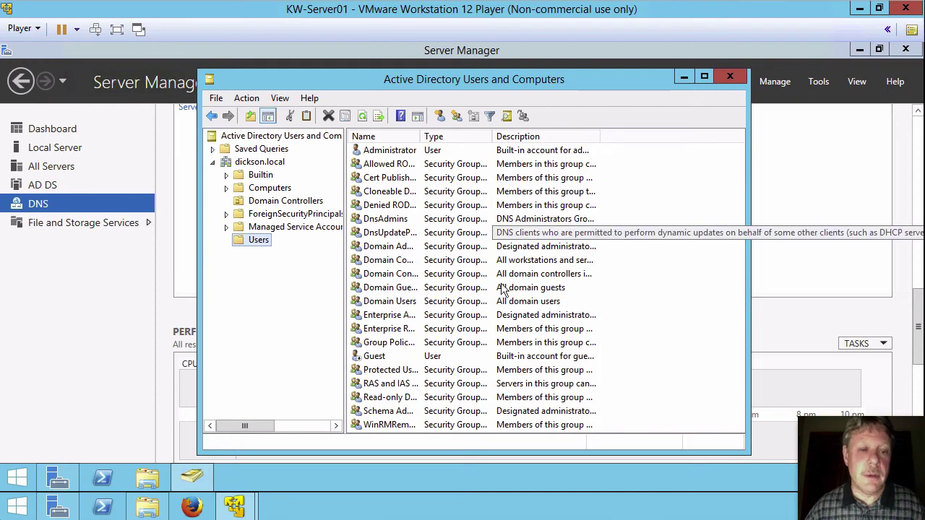
click(268, 176)
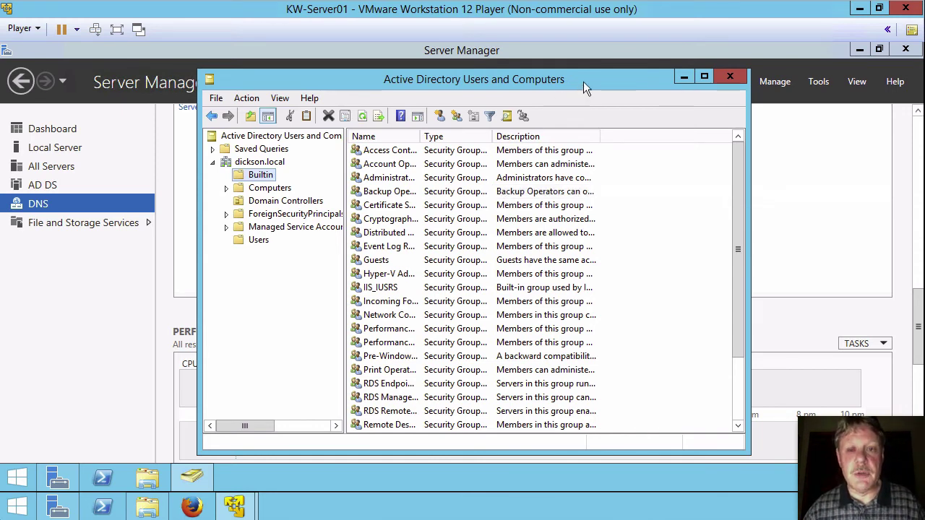
Step: Create an organizational unit named IT under dickson.local and open it
right_click(244, 165)
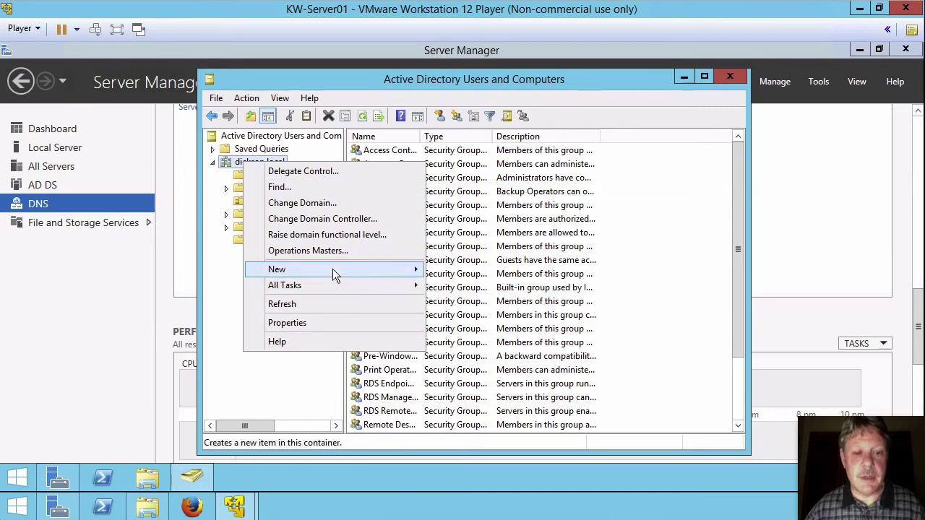
mouse_move(333, 268)
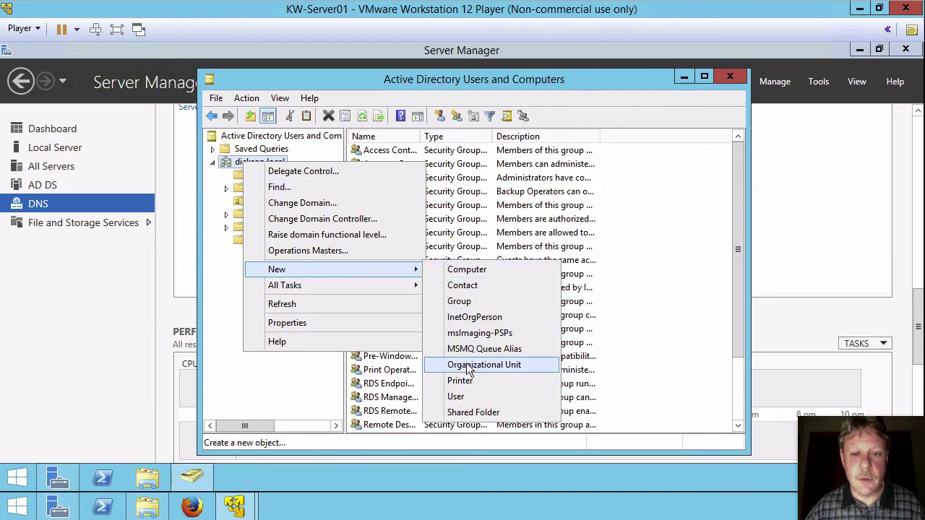
click(469, 365)
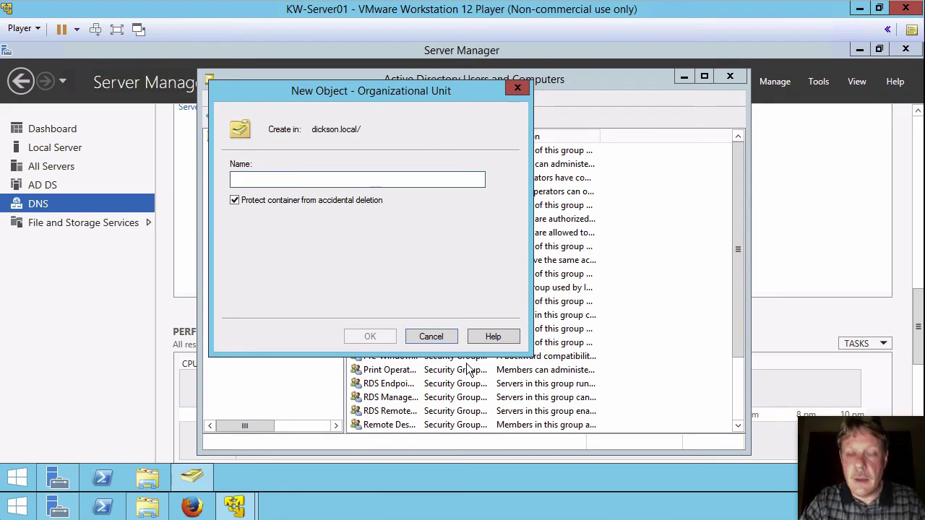
text(IT)
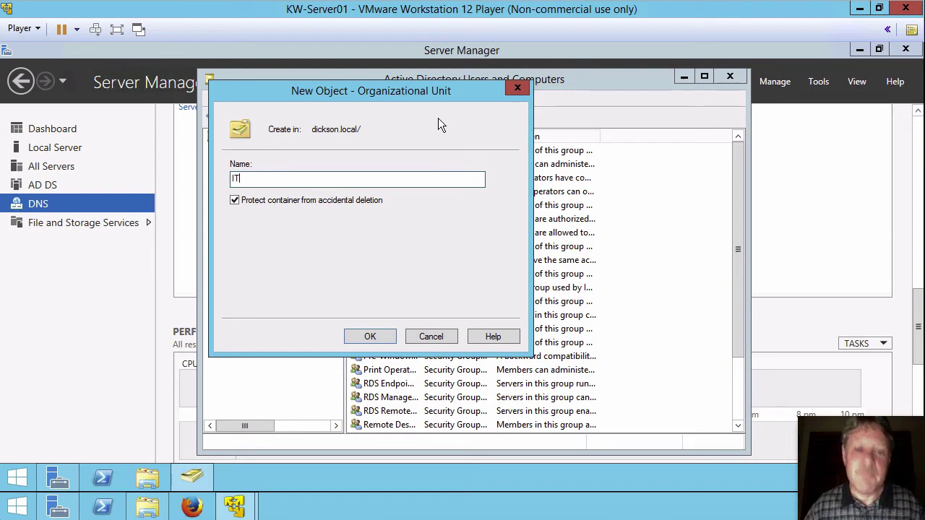
click(365, 337)
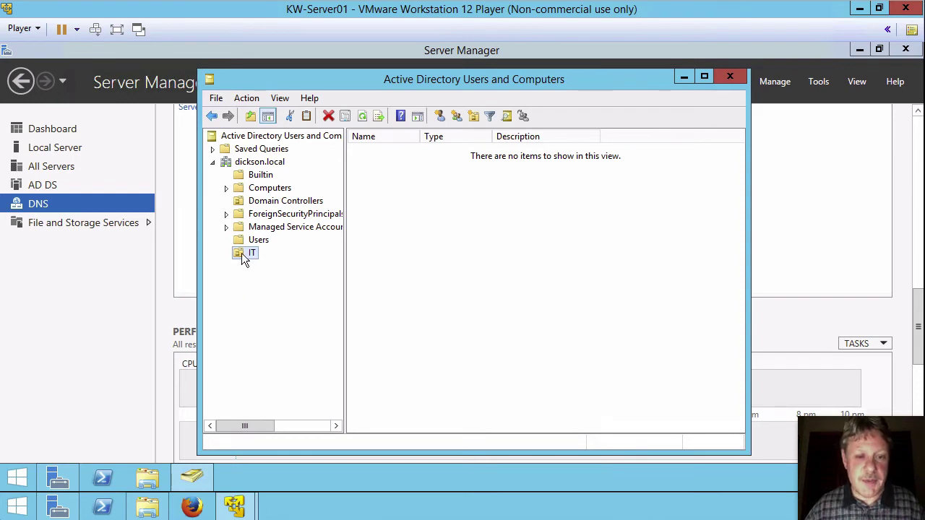
click(243, 252)
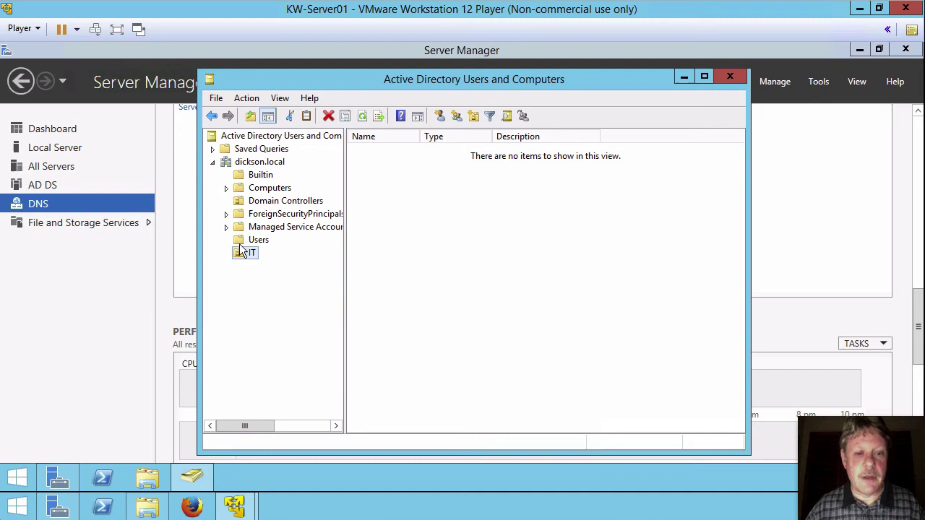
Step: Add a global security group named IT_Staff to the IT unit
right_click(437, 219)
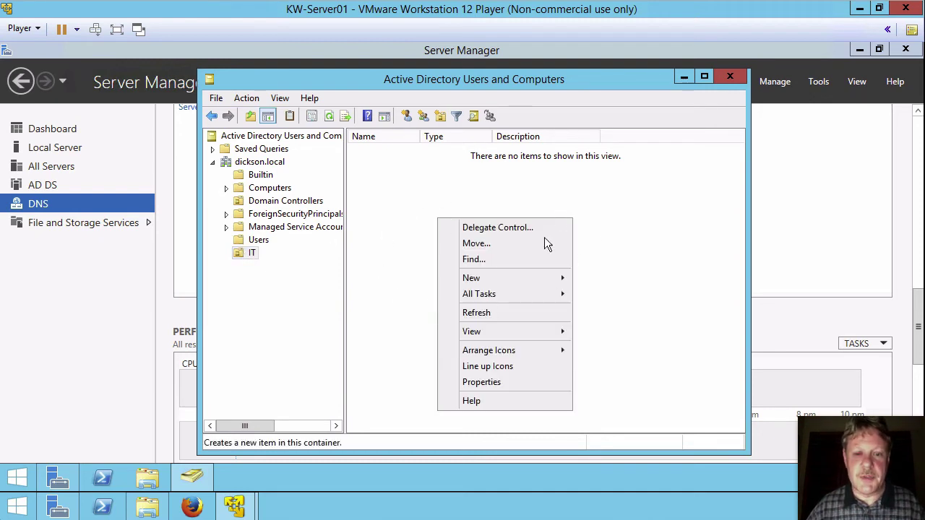
mouse_move(530, 279)
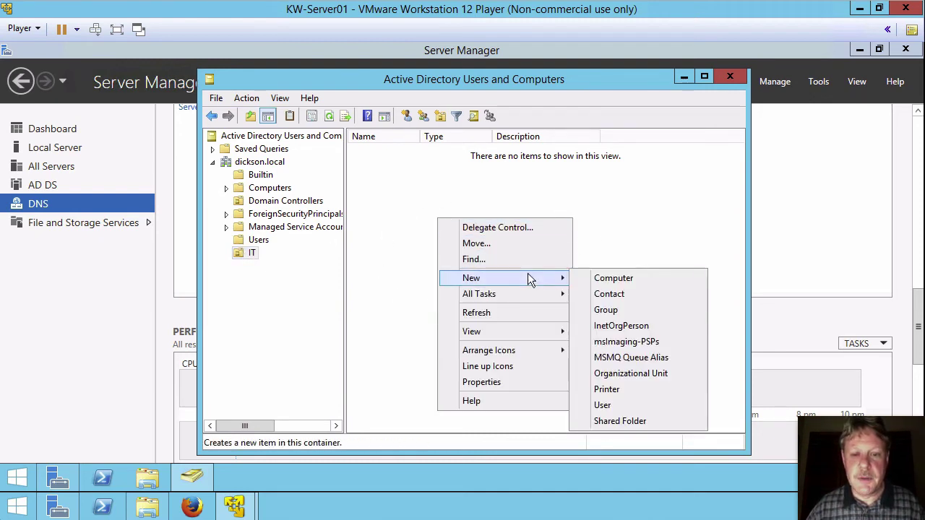
click(603, 311)
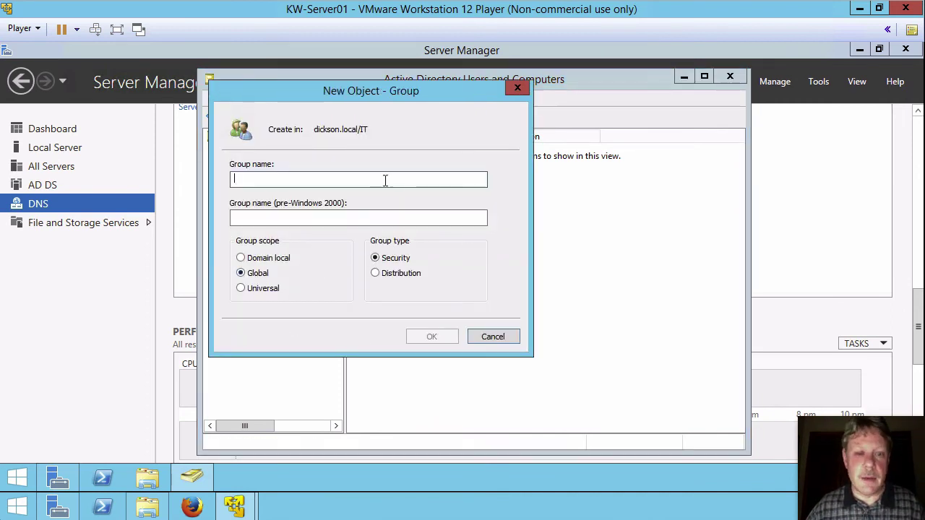
text(IT)
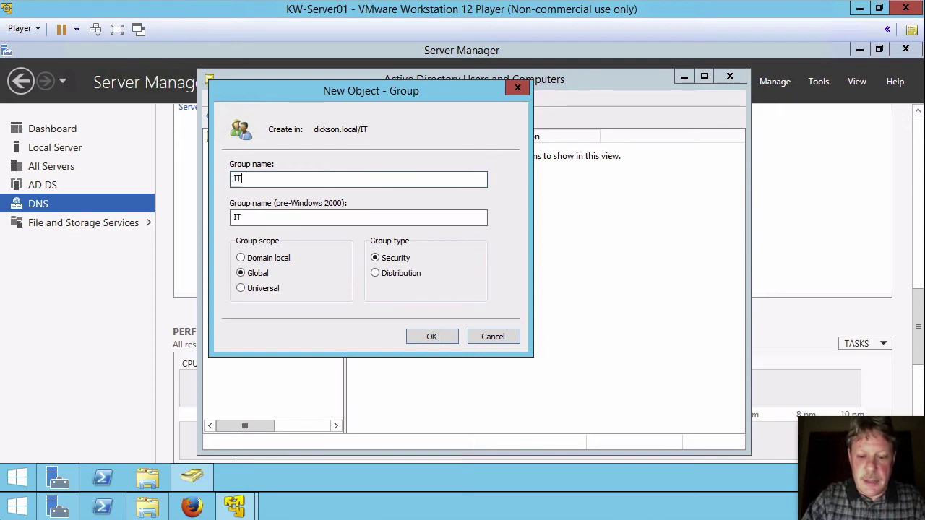
text(_Staff)
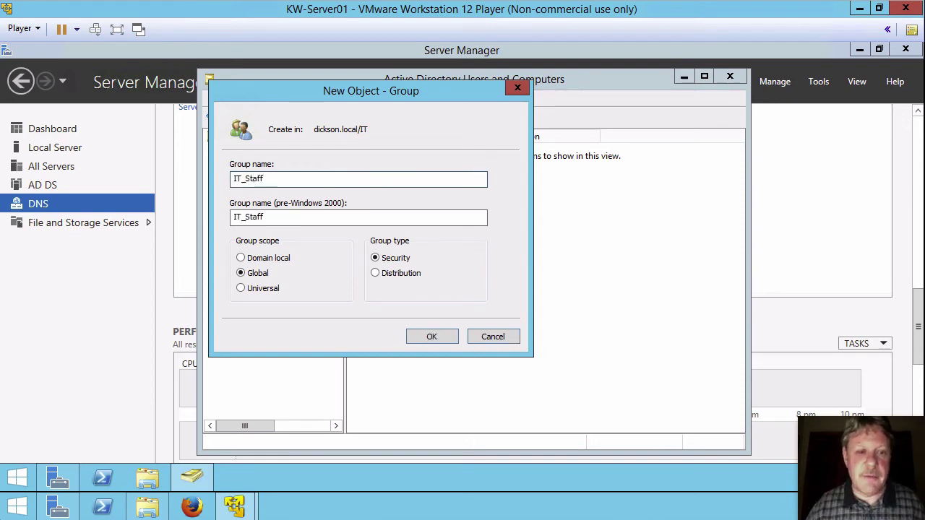
click(440, 335)
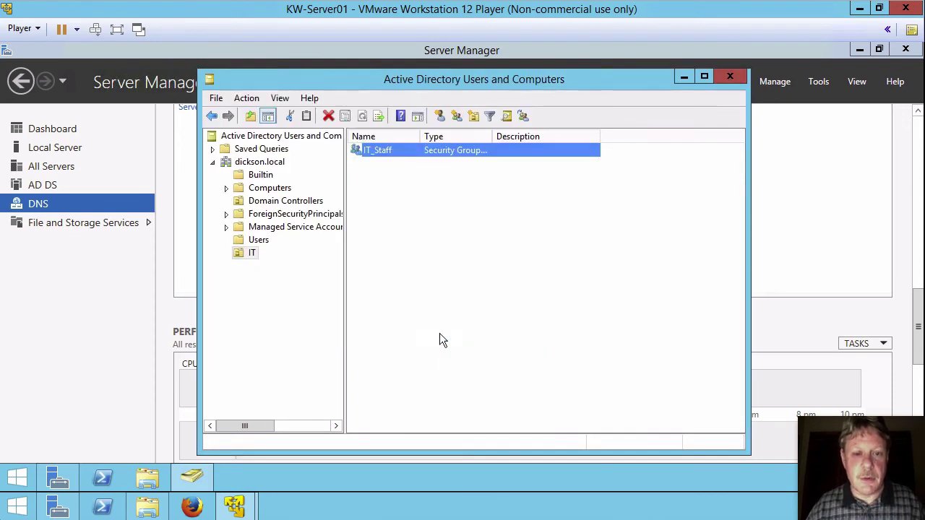
click(402, 189)
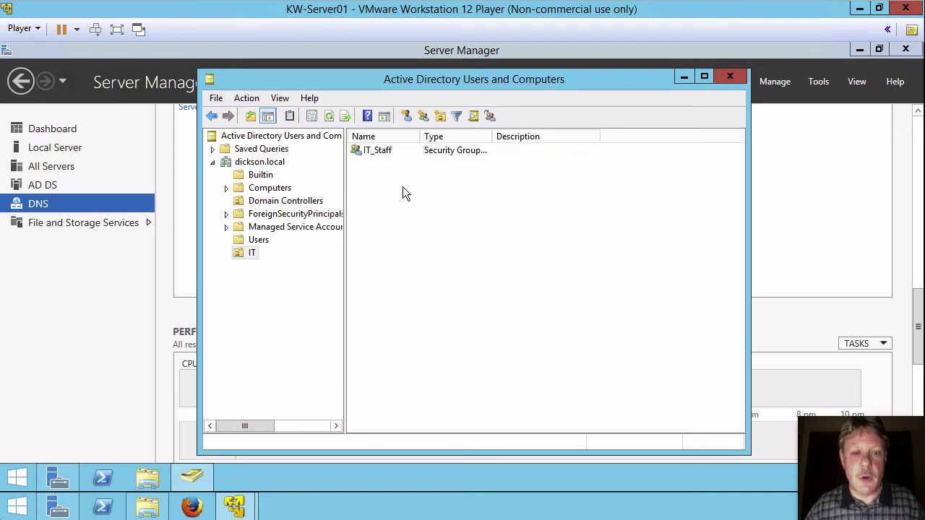
Step: Start a new user in IT, entering first name, last name and logon name
right_click(405, 192)
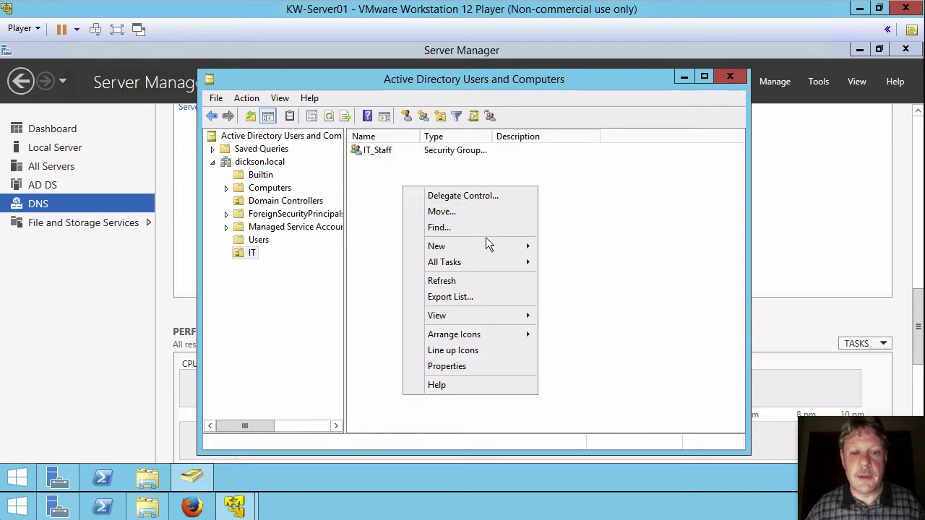
mouse_move(484, 253)
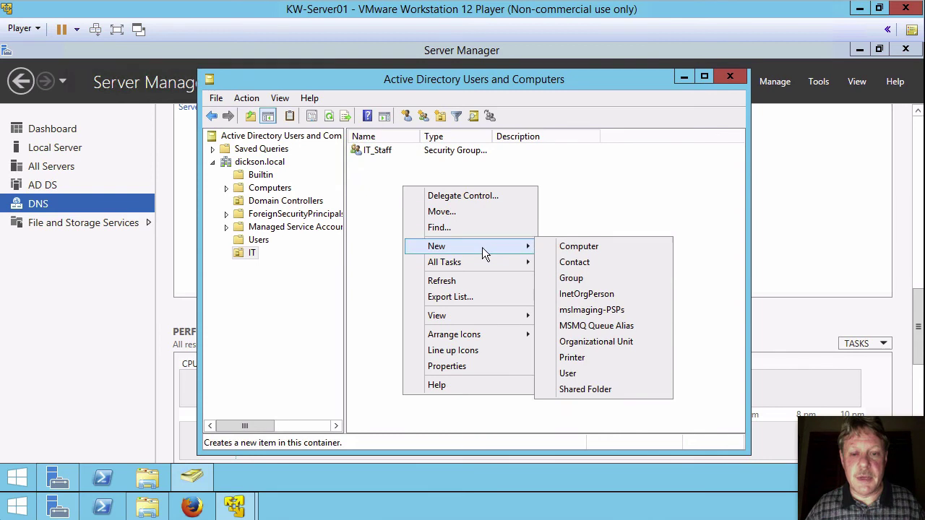
click(567, 373)
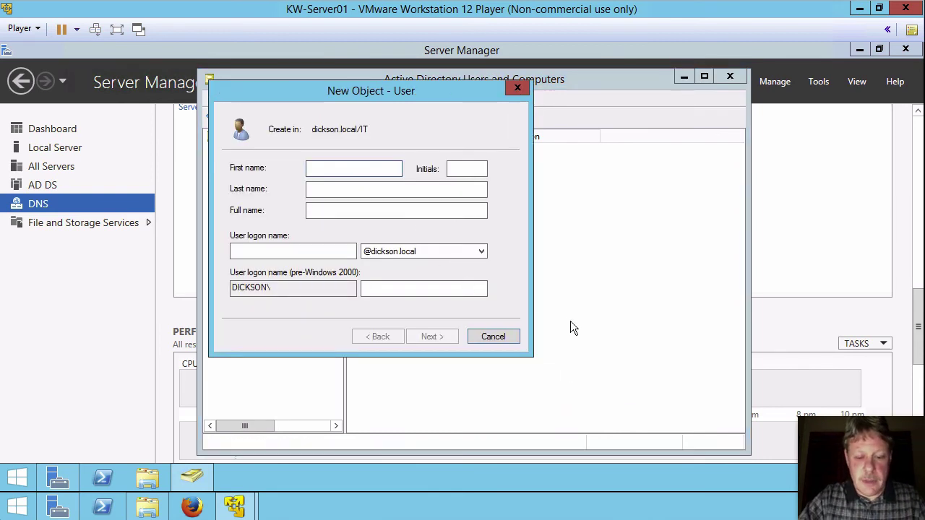
key(Tab)
key(Tab)
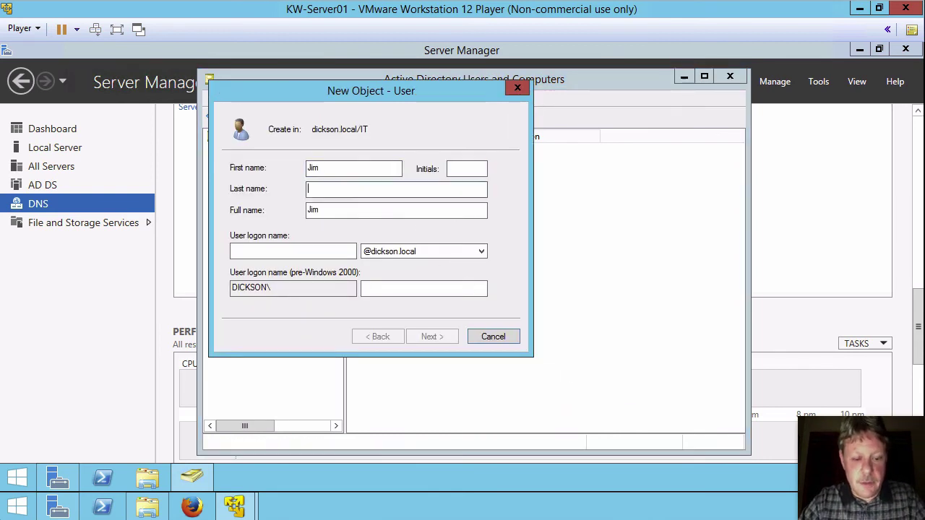
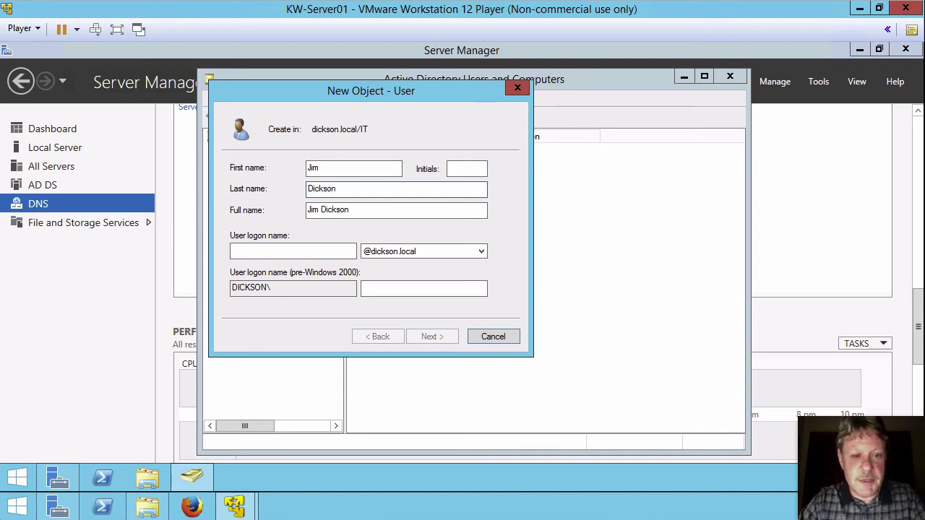
key(Tab)
key(Tab)
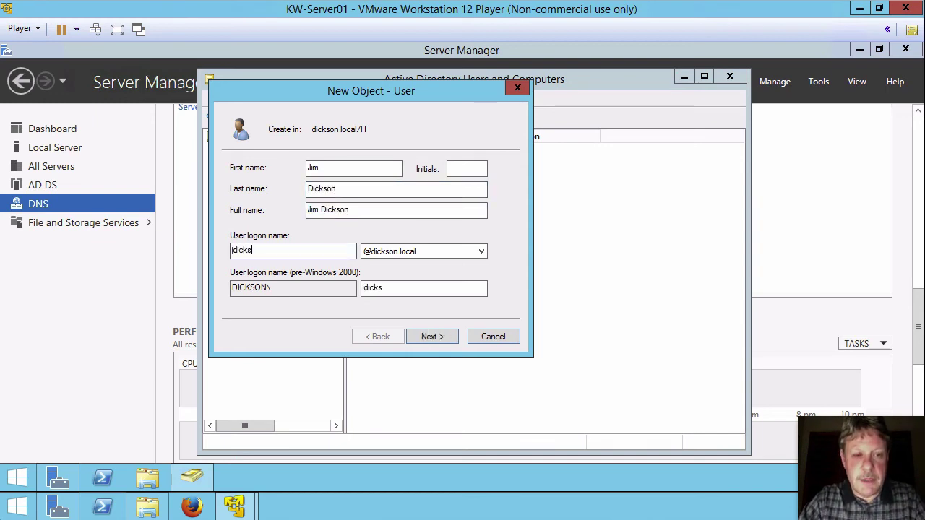
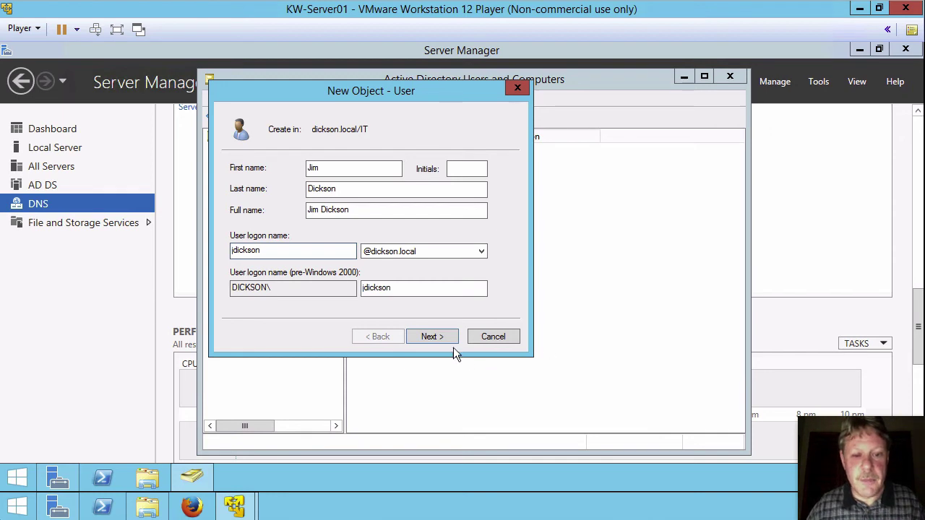
click(442, 338)
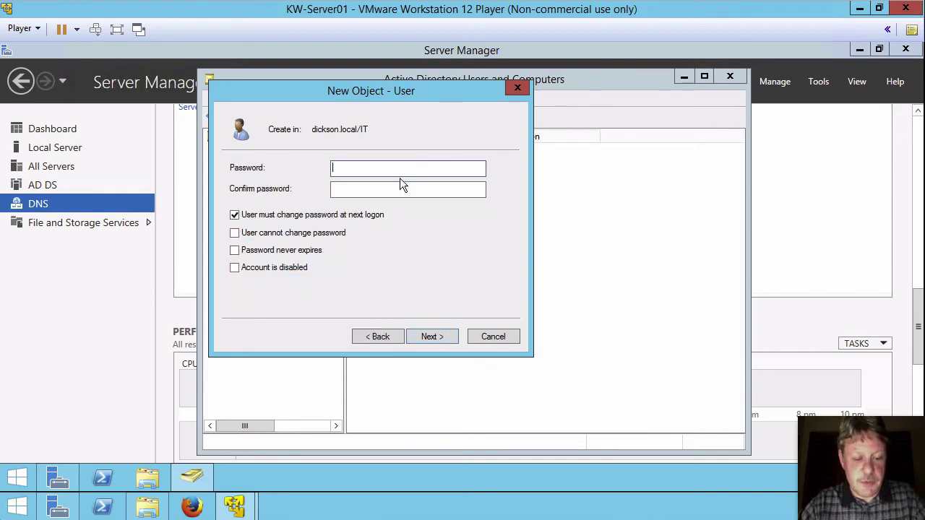
Step: Set the user's password with no change required at logon and never expiring, then finish
text(Password)
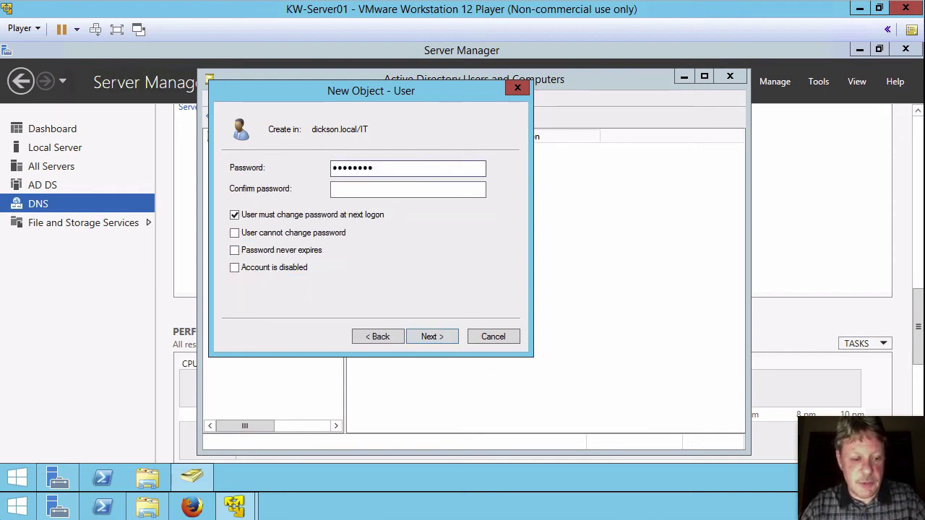
key(Tab)
text(Password)
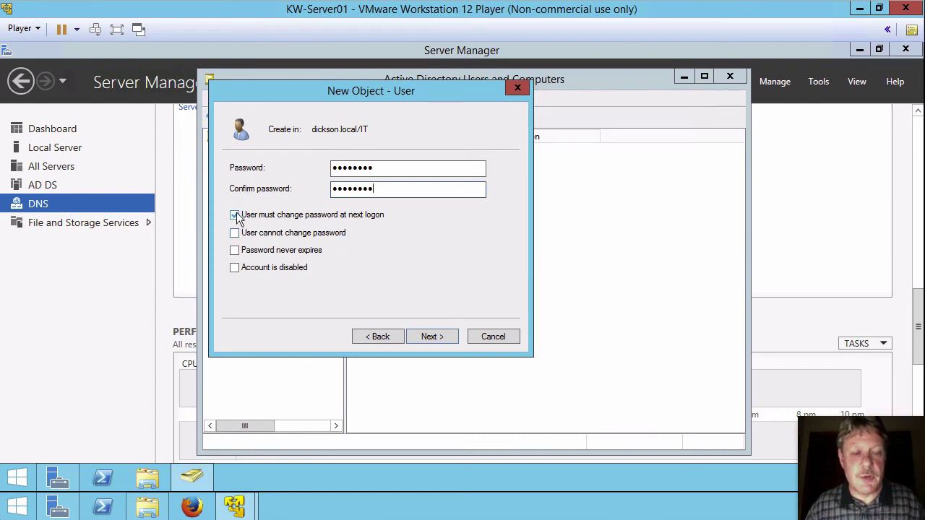
click(235, 214)
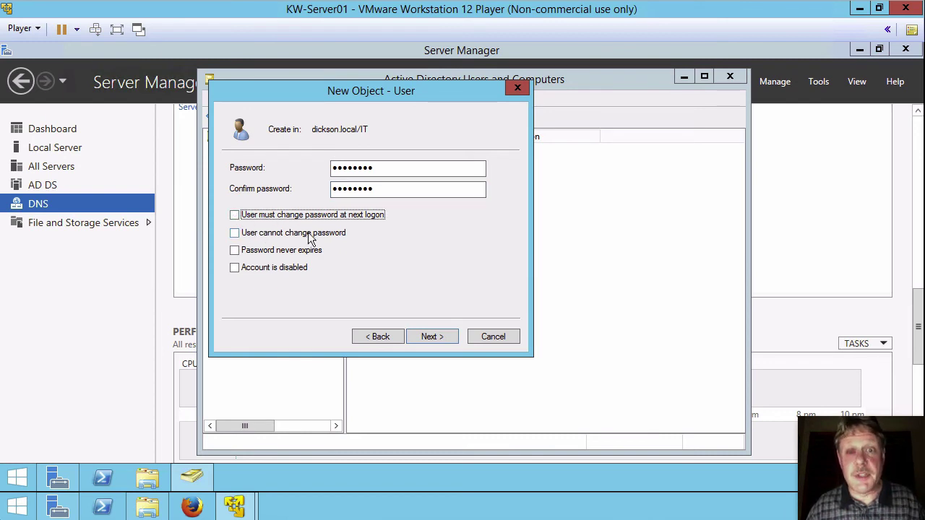
click(235, 251)
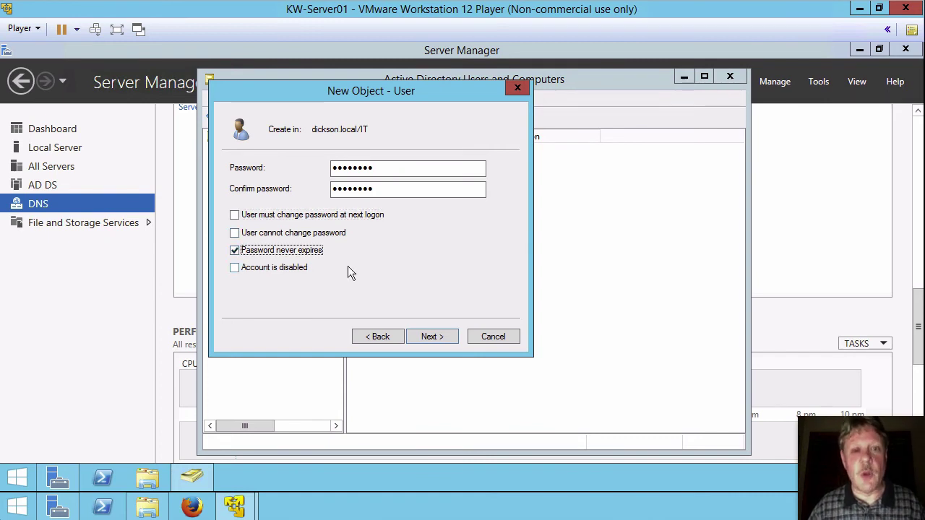
click(430, 336)
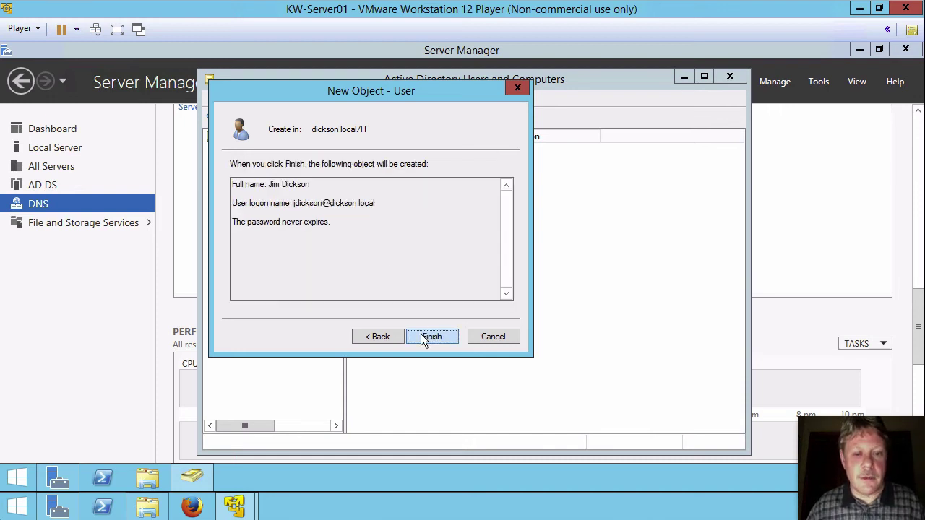
click(431, 337)
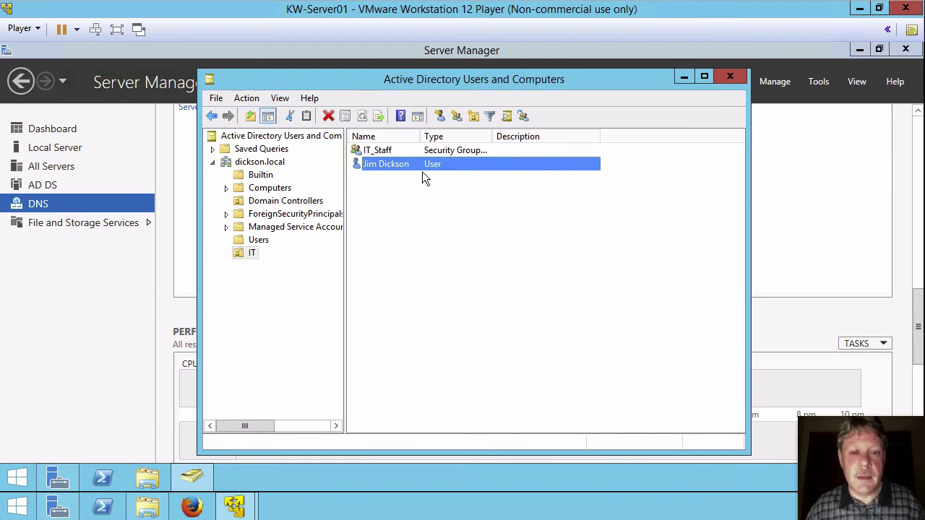
Step: Add the new user to the IT_Staff group by searching for 'IT'
right_click(374, 166)
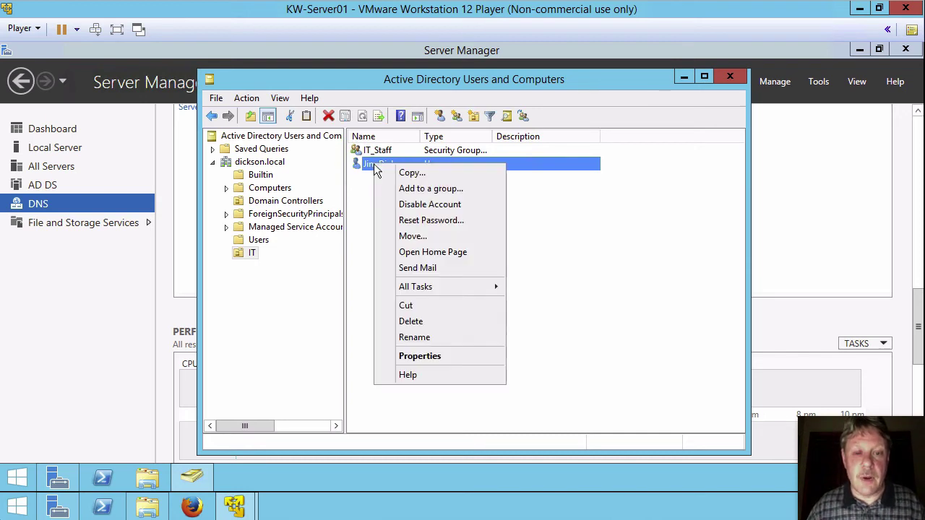
click(414, 188)
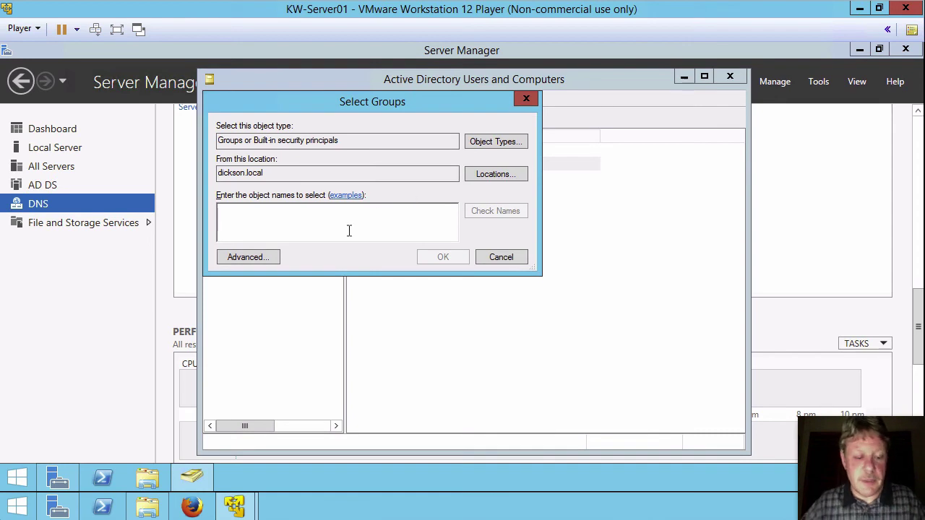
text(IT)
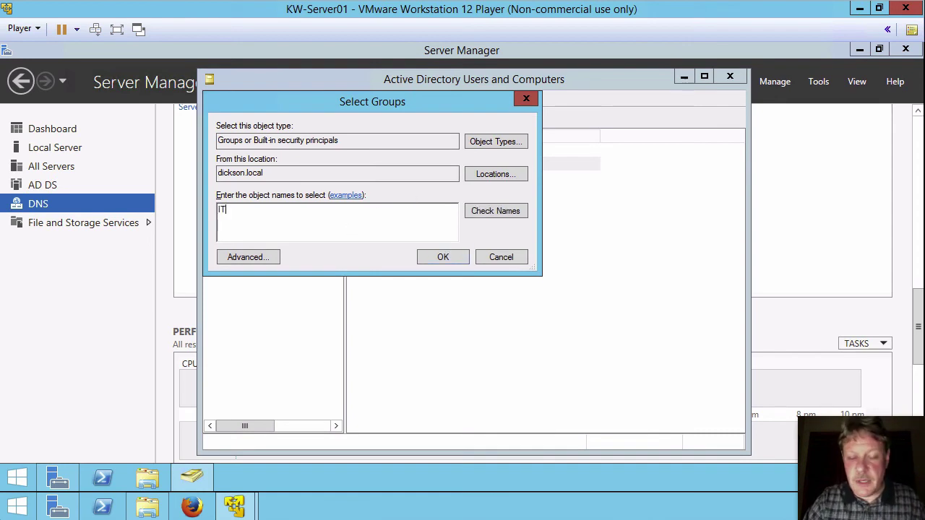
key(Return)
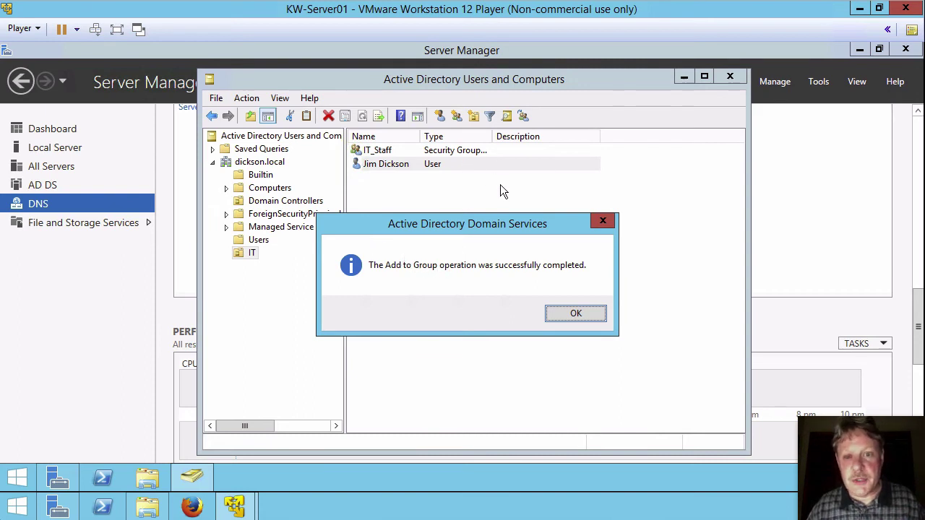
Step: Dismiss the success message and check the IT_Staff group's Members list
click(563, 316)
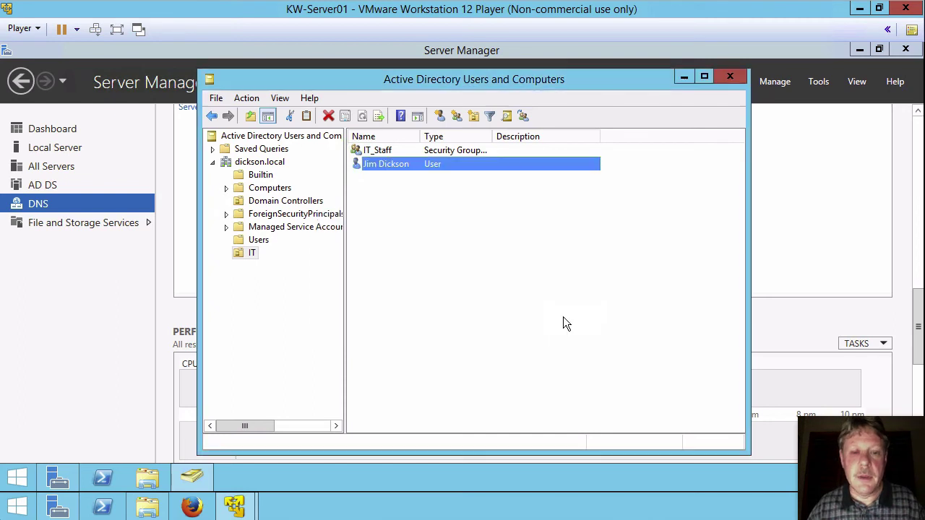
double_click(365, 151)
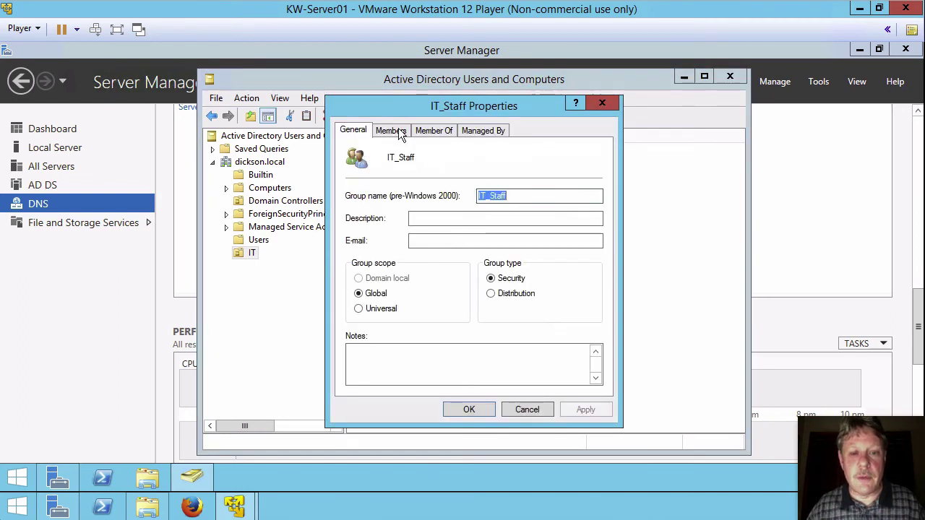
click(398, 133)
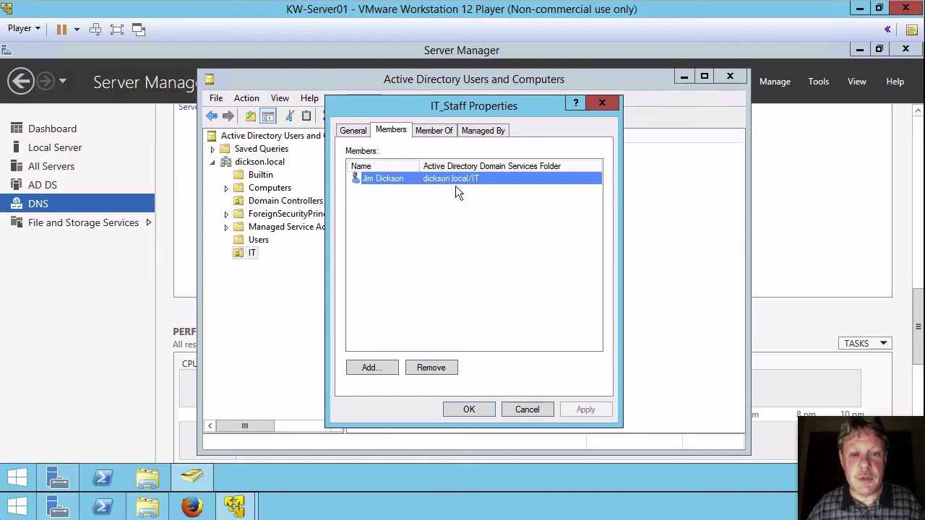
click(517, 406)
Step: Check the new user's Member Of tab, close it, and select IT_Staff
double_click(374, 164)
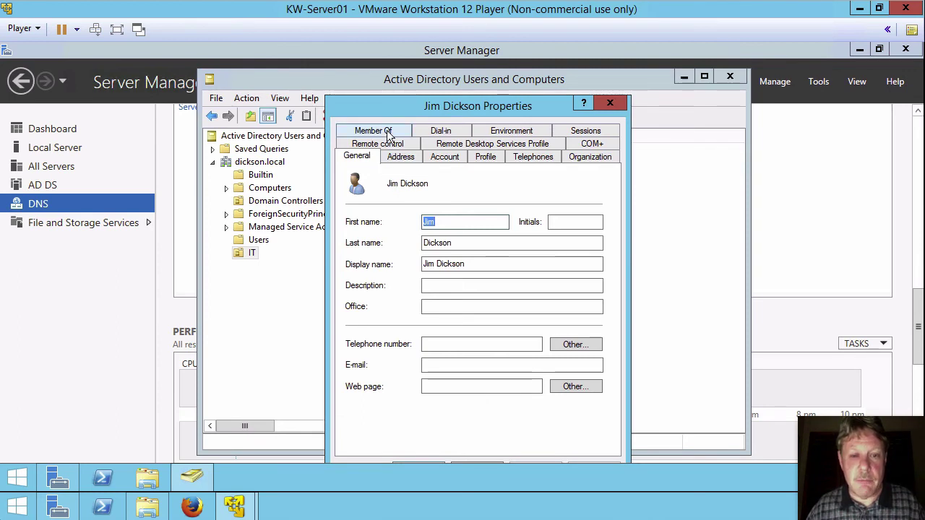
click(388, 134)
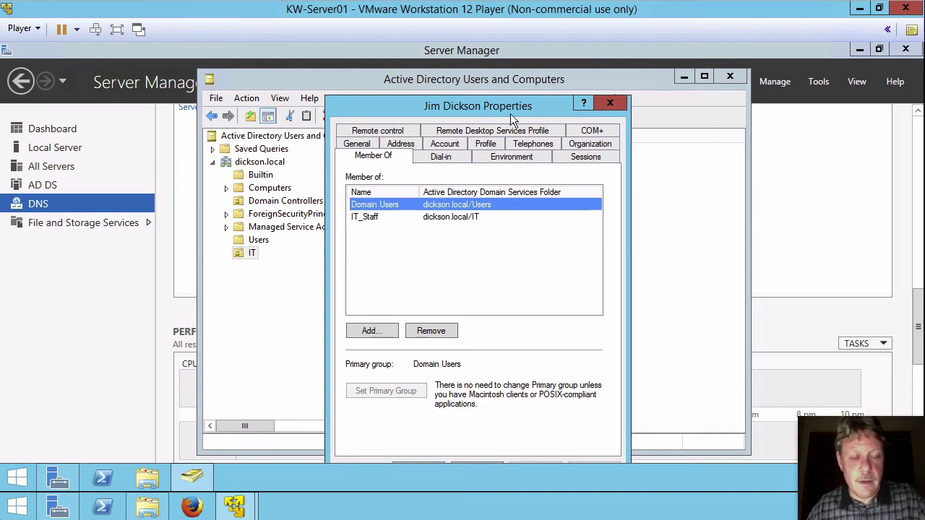
key(Escape)
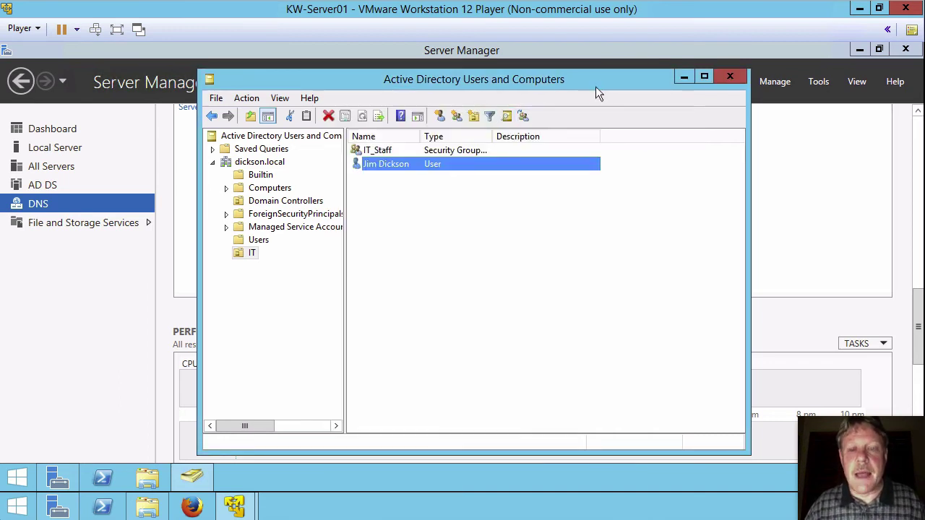
click(380, 150)
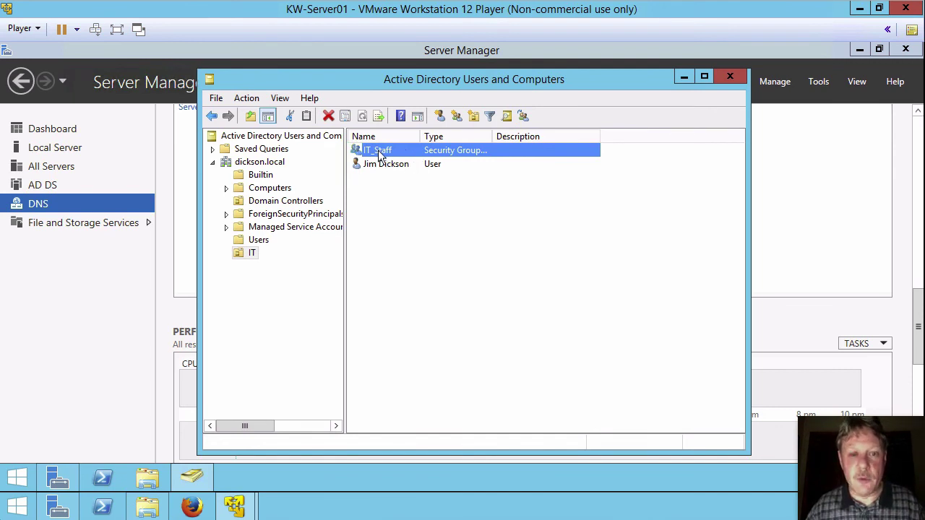
Step: In the Users container, widen the Name column and view Domain Admins' Members tab
click(258, 240)
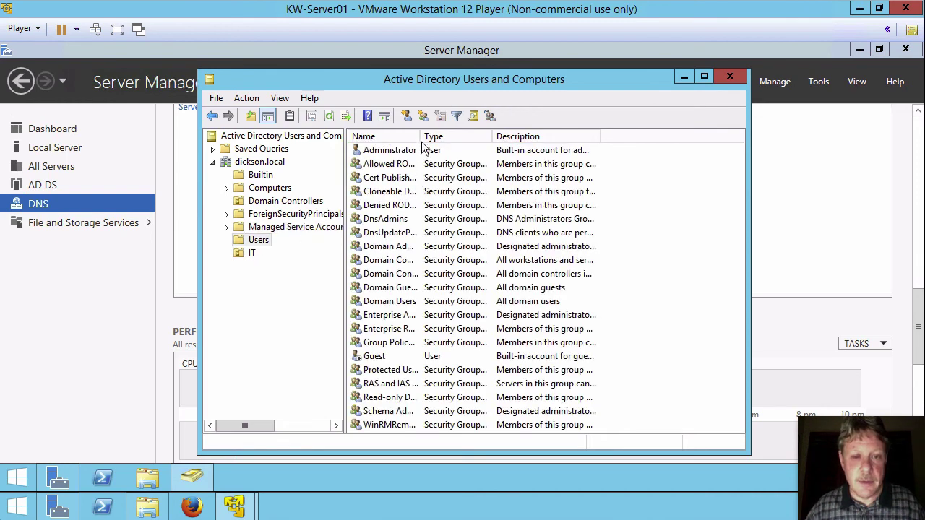
drag(422, 136, 486, 135)
click(401, 248)
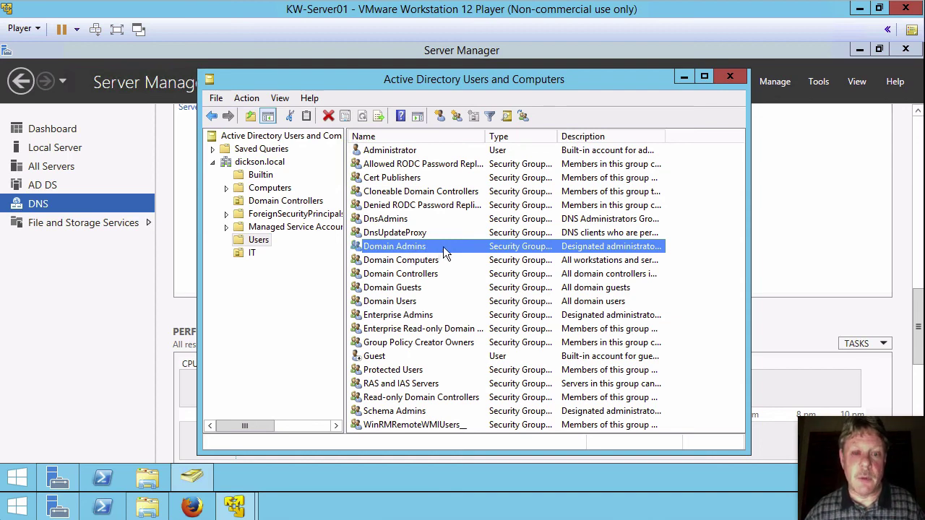
double_click(359, 247)
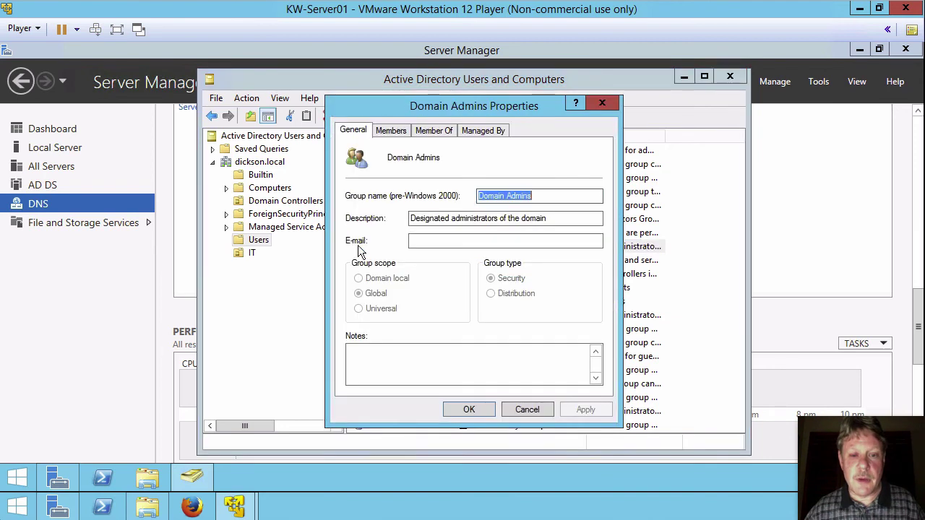
click(392, 130)
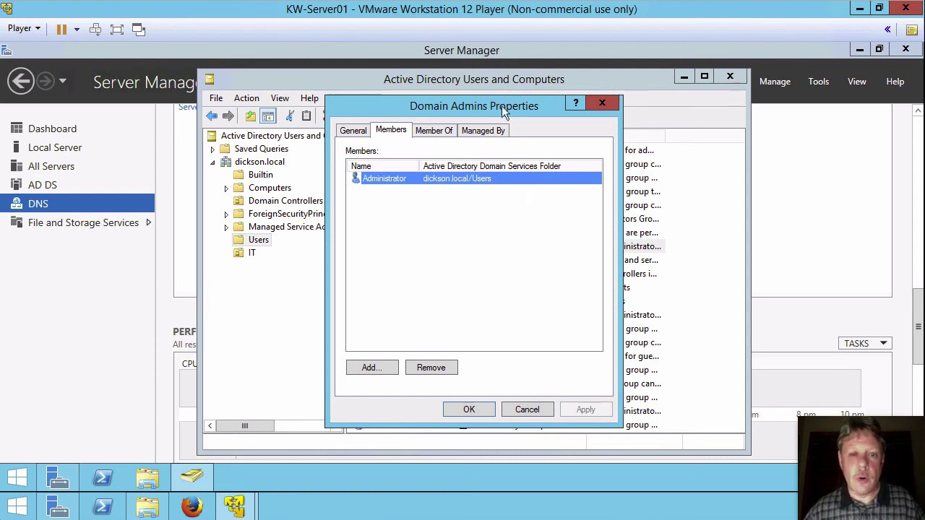
Step: Add IT_Staff to Domain Admins, save with OK, and close Active Directory Users and Computers
click(368, 367)
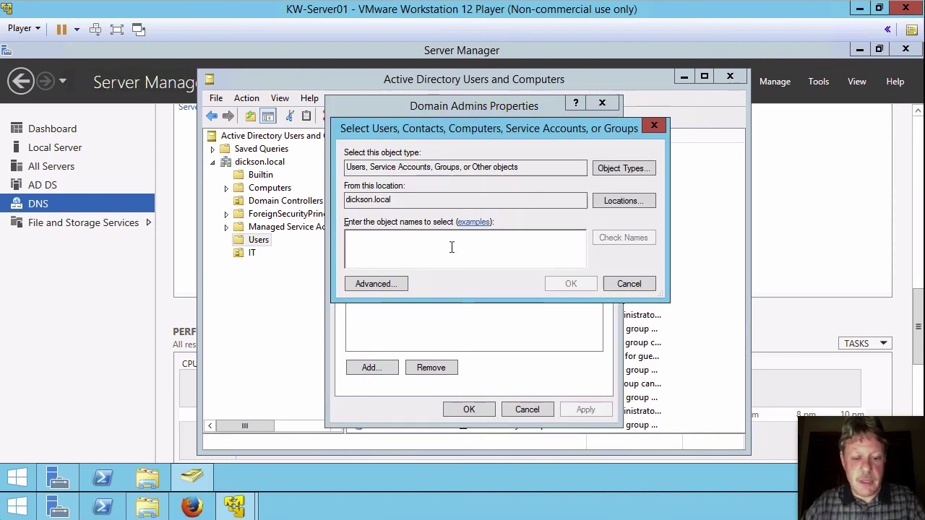
text(it)
key(Return)
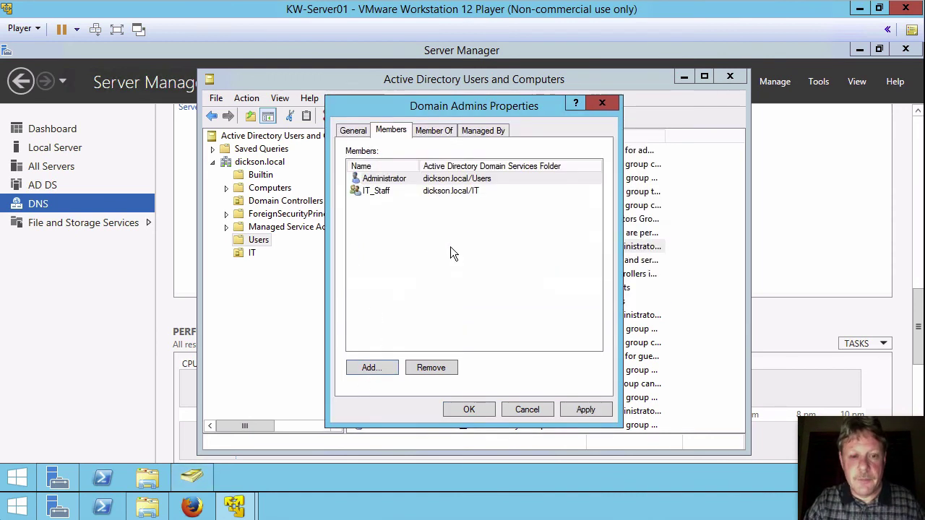
click(400, 191)
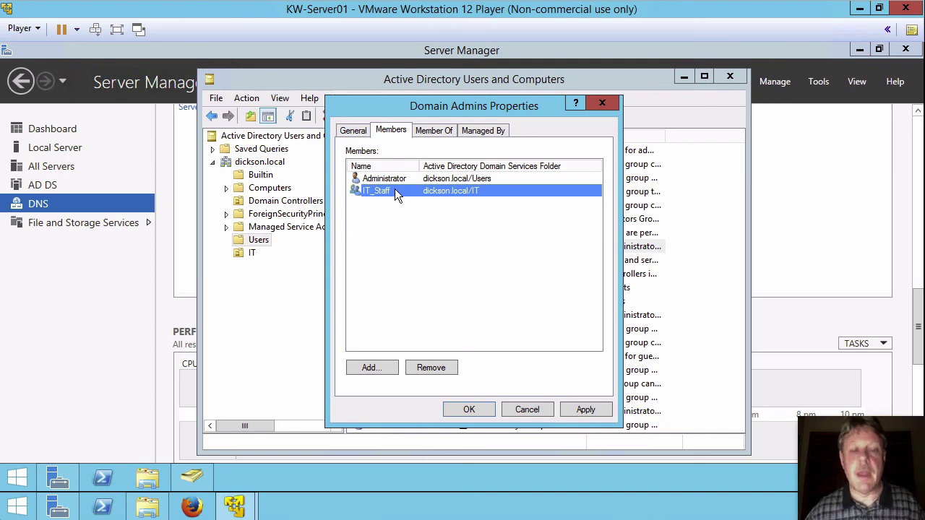
click(470, 409)
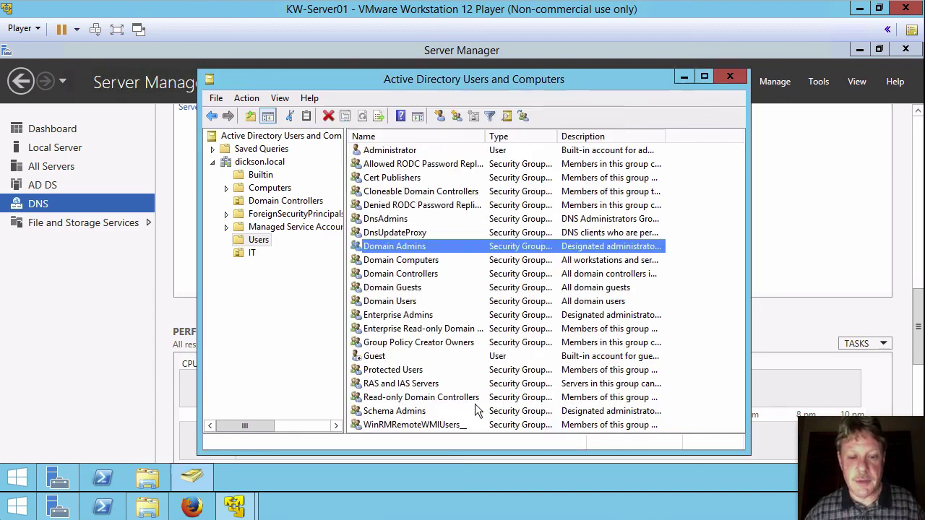
click(731, 77)
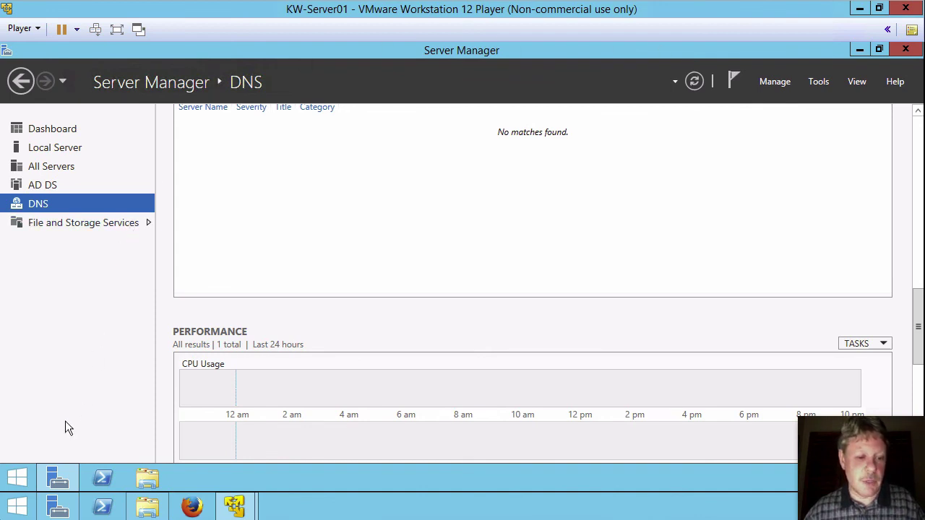
Step: Sign out of the administrator session from the Start button's Shut down or sign out menu
right_click(64, 473)
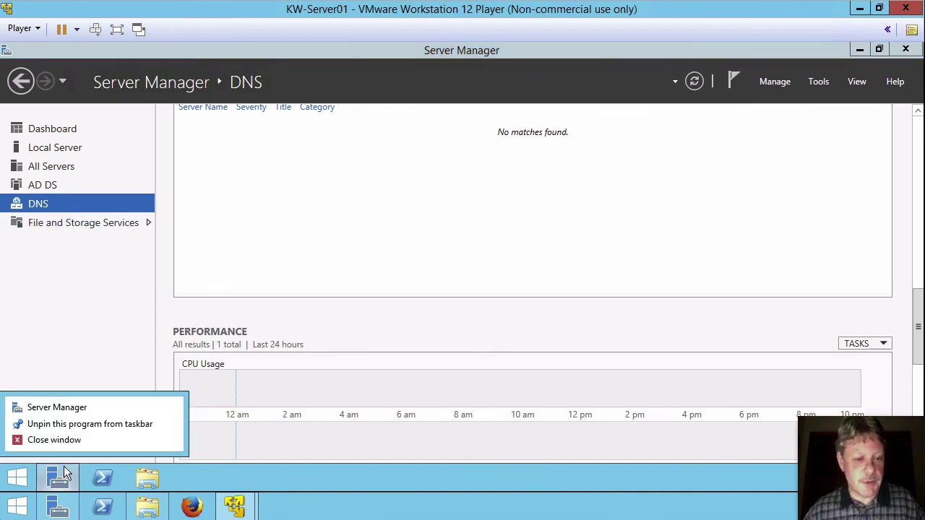
click(18, 479)
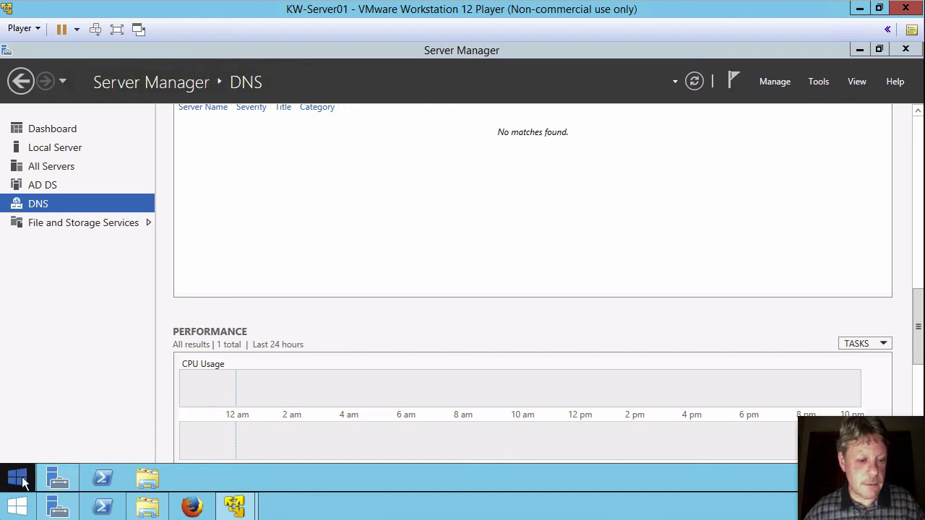
right_click(22, 480)
mouse_move(120, 453)
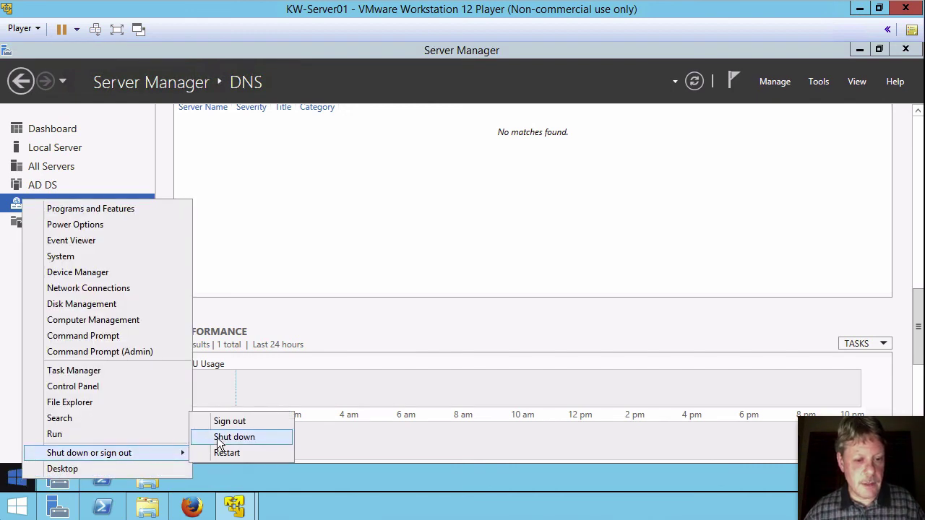
click(232, 421)
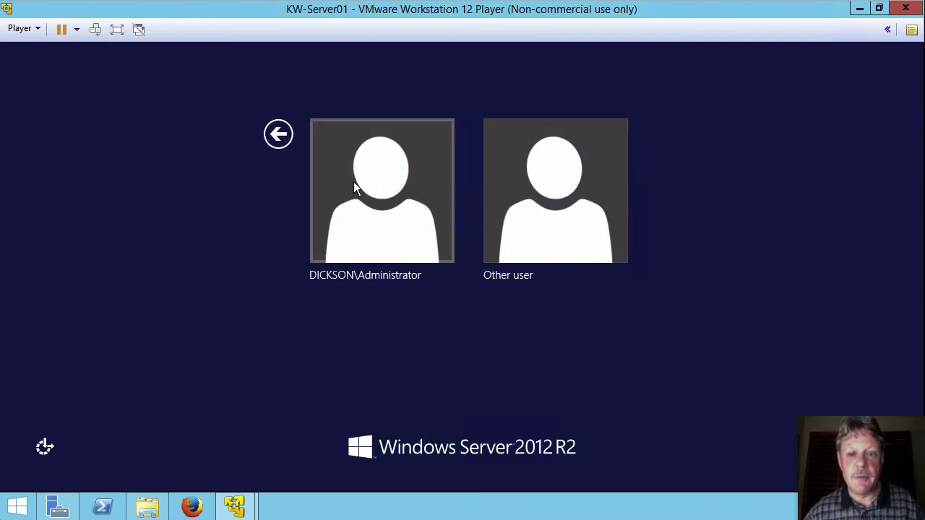
Step: Sign in as Other user with the new user's logon name and password, cancelling the VMware Tools log-off prompt
click(575, 232)
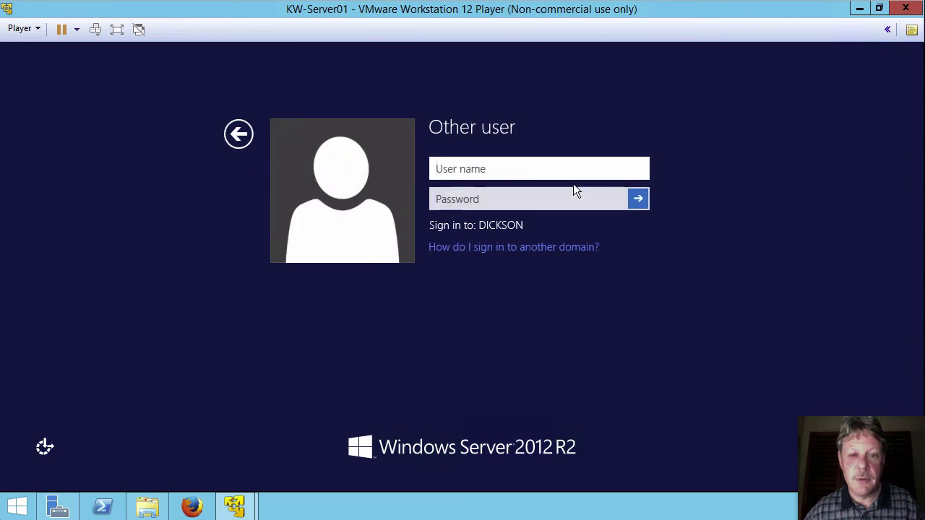
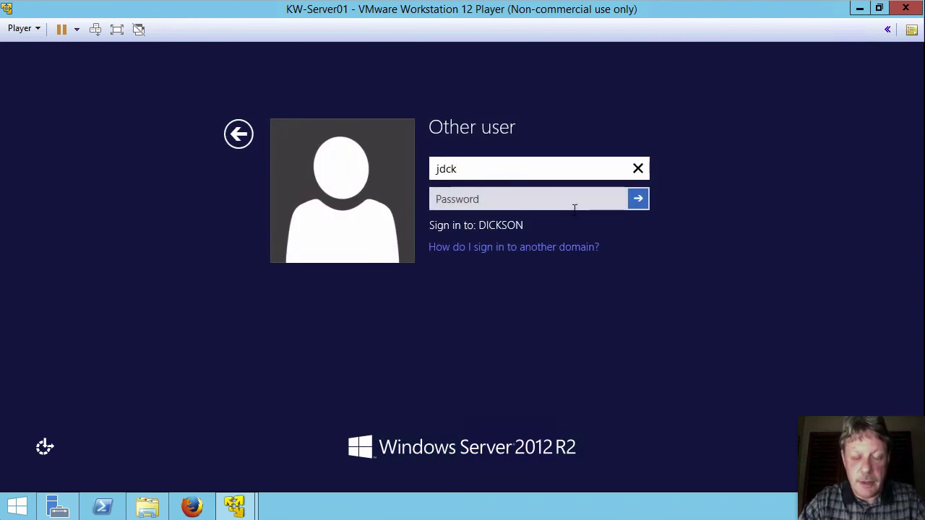
key(Tab)
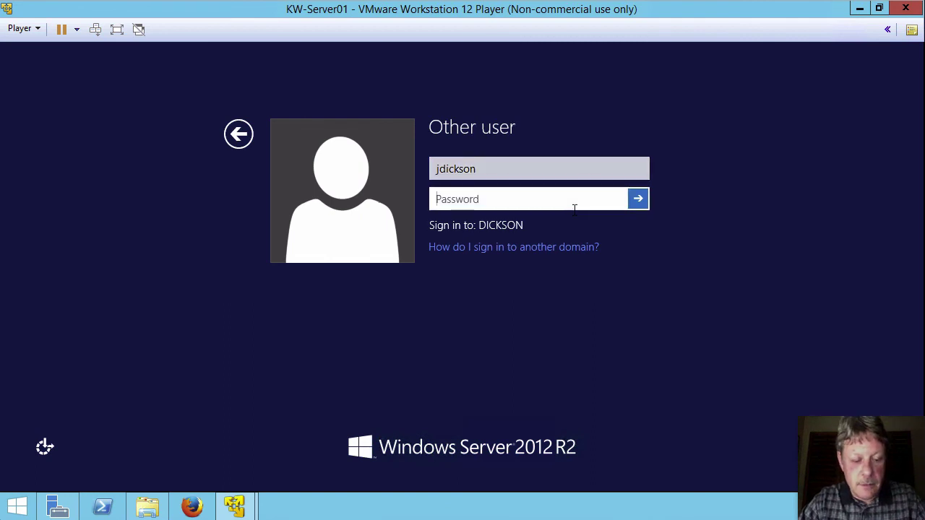
text(********)
key(Return)
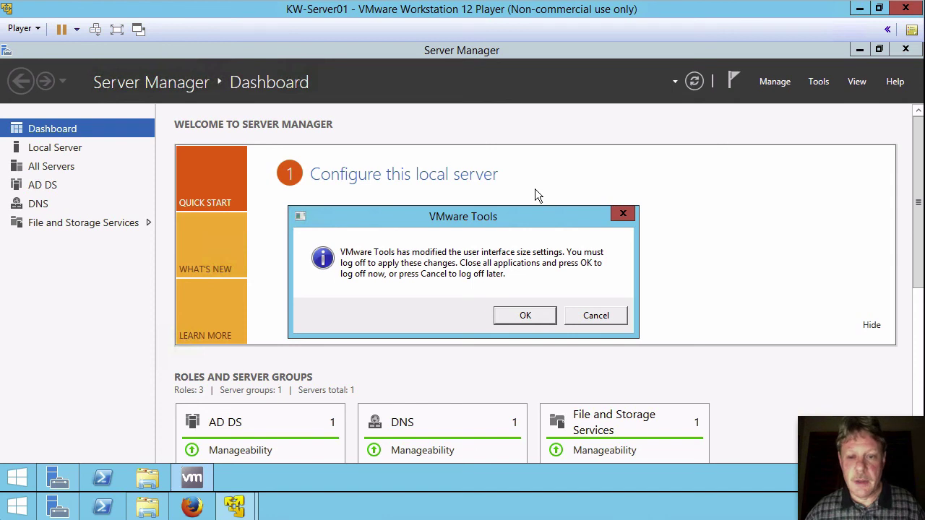
click(591, 318)
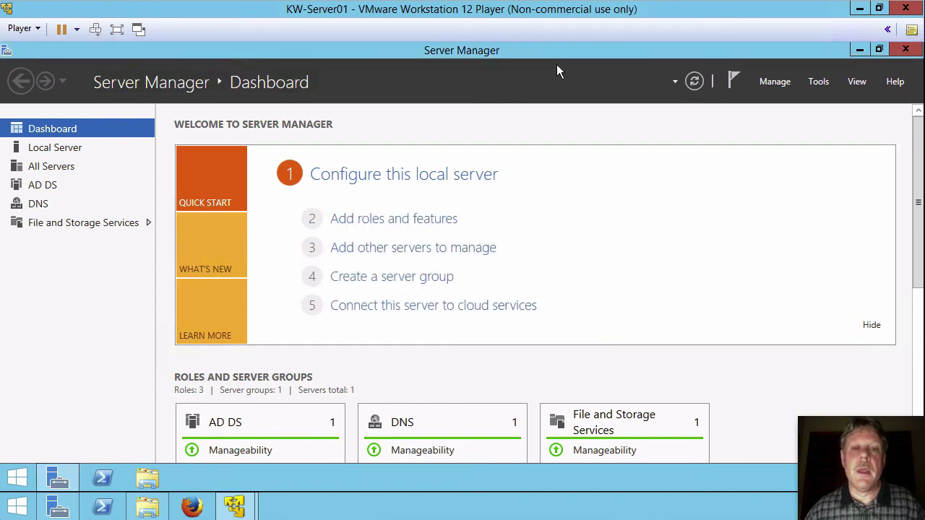